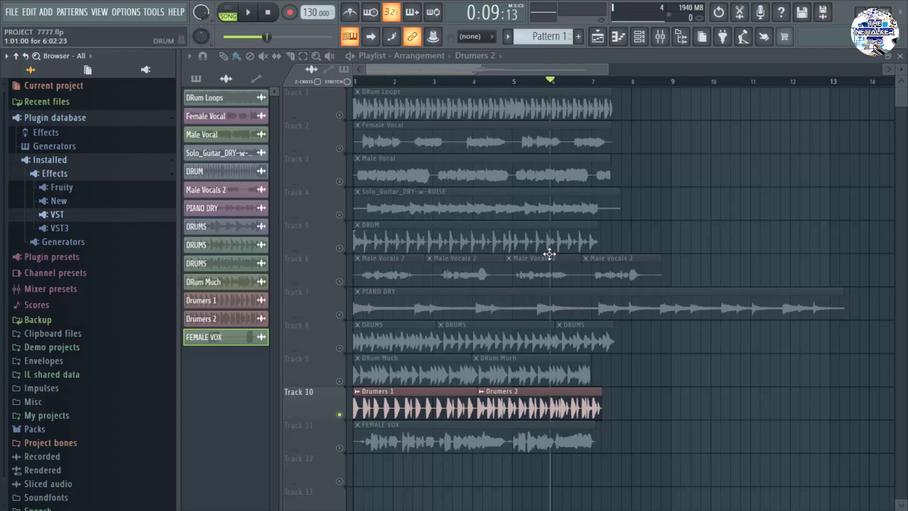
Open the Sphere reverb on mixer Insert 6 and arrange the mixer and plugin windows so the playlist tracks stay in view.
scroll(449, 234, down, 2)
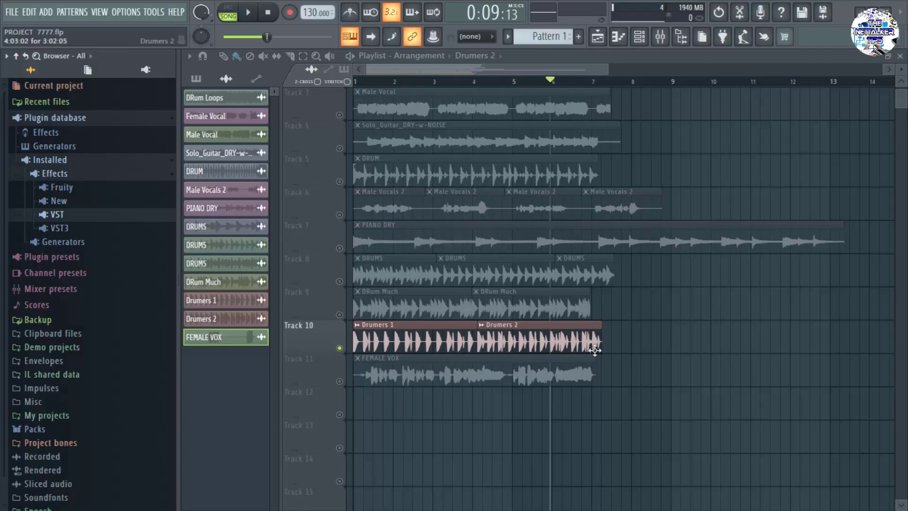
key(F9)
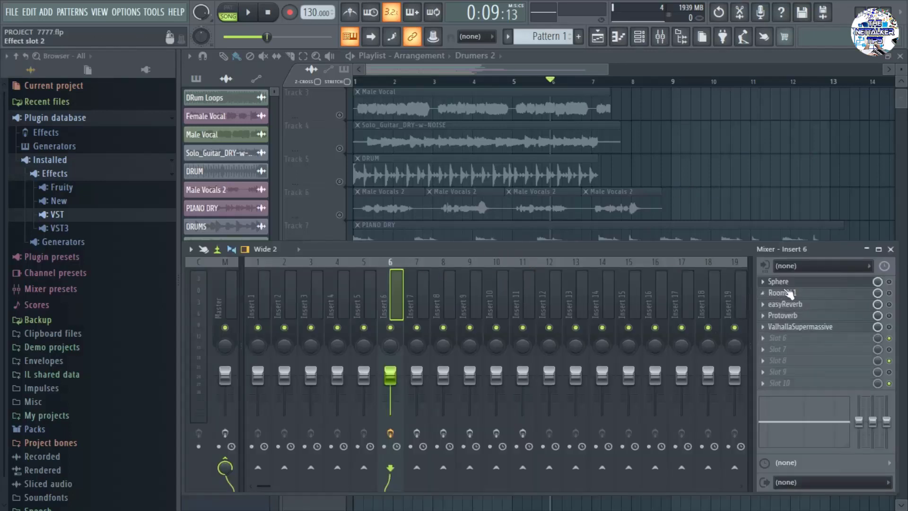
click(779, 282)
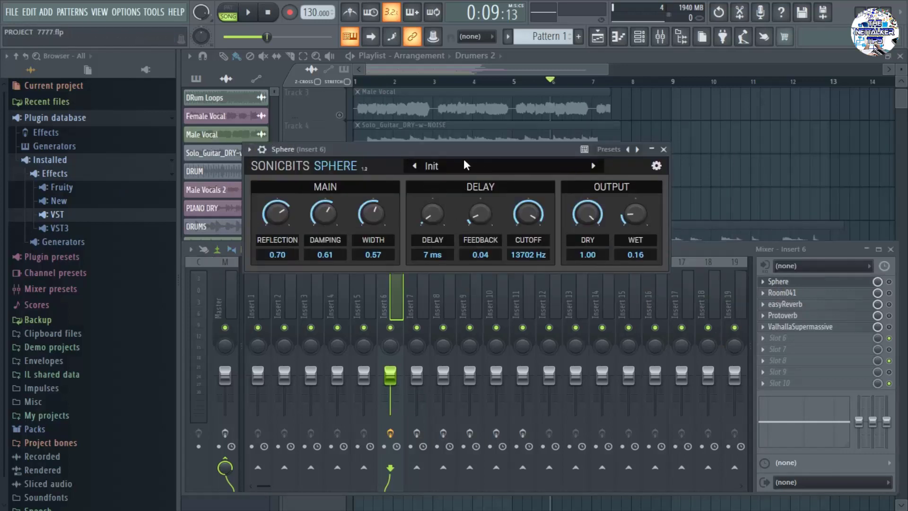
drag(464, 148, 619, 119)
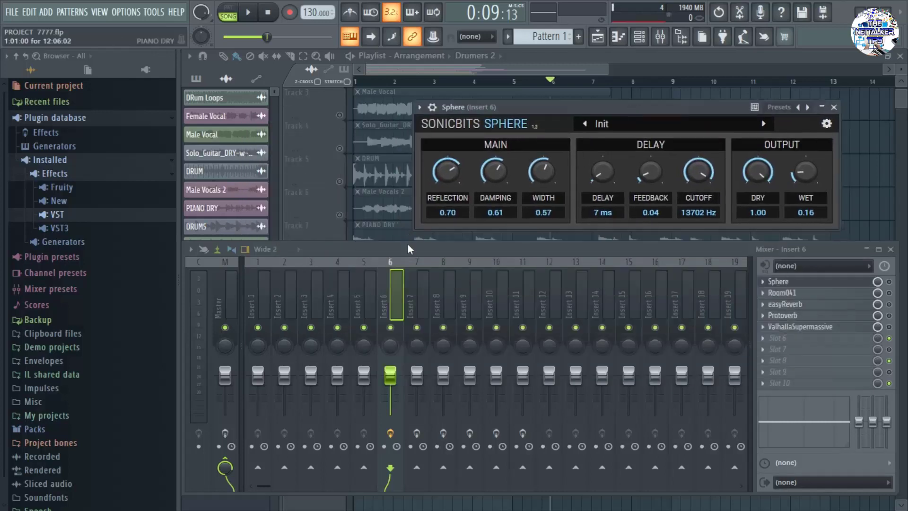
drag(407, 243, 395, 371)
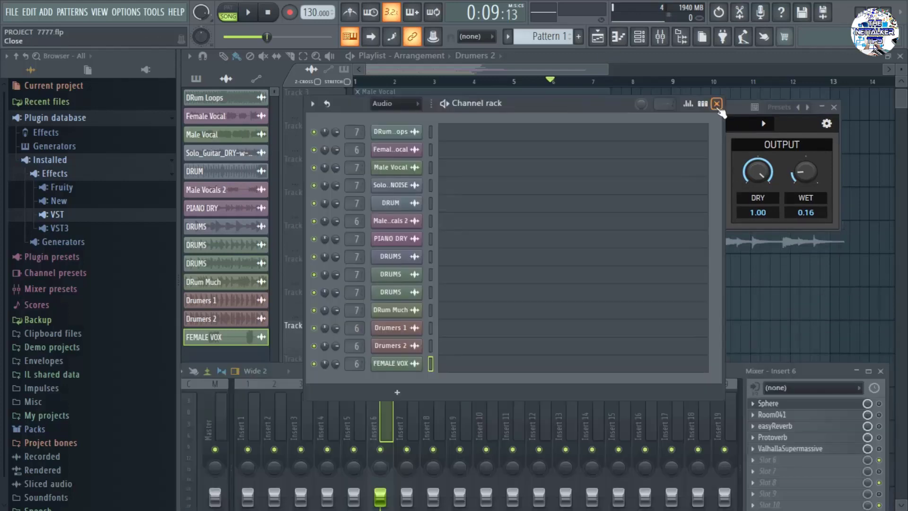
click(718, 105)
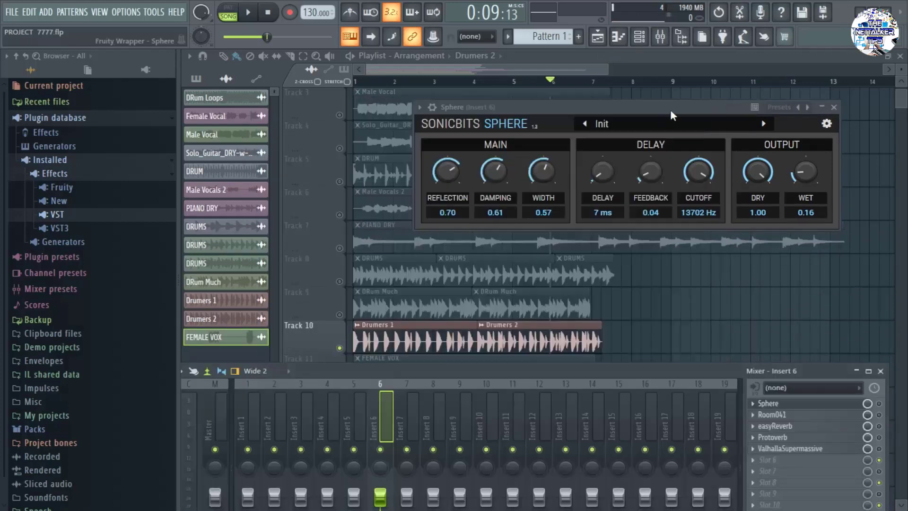
drag(671, 115, 635, 126)
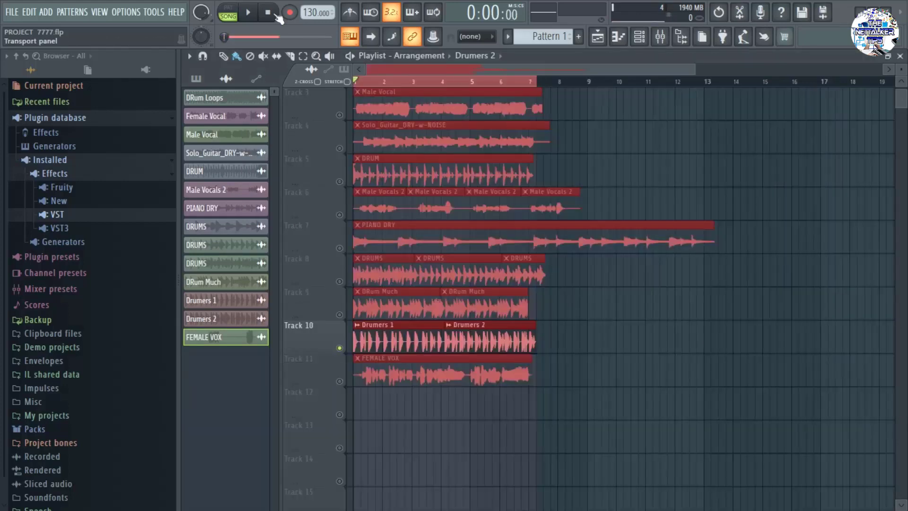
Play the Track 10 drums without reverb while monitoring Insert 6 in the mixer, and stop playback.
key(space)
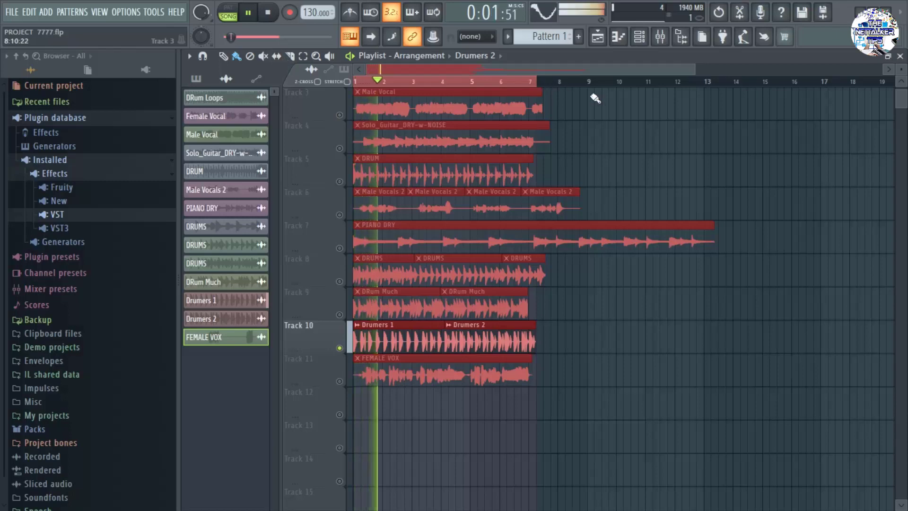
click(663, 42)
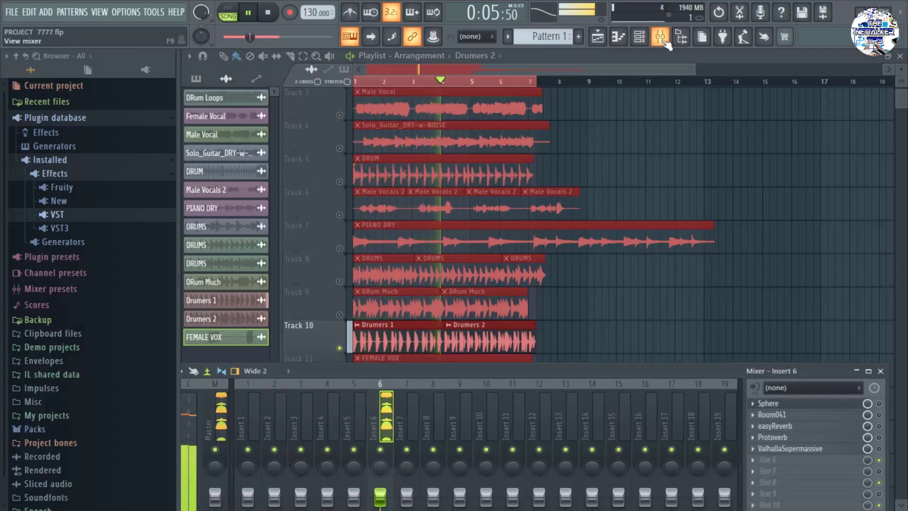
click(564, 379)
drag(569, 370, 572, 361)
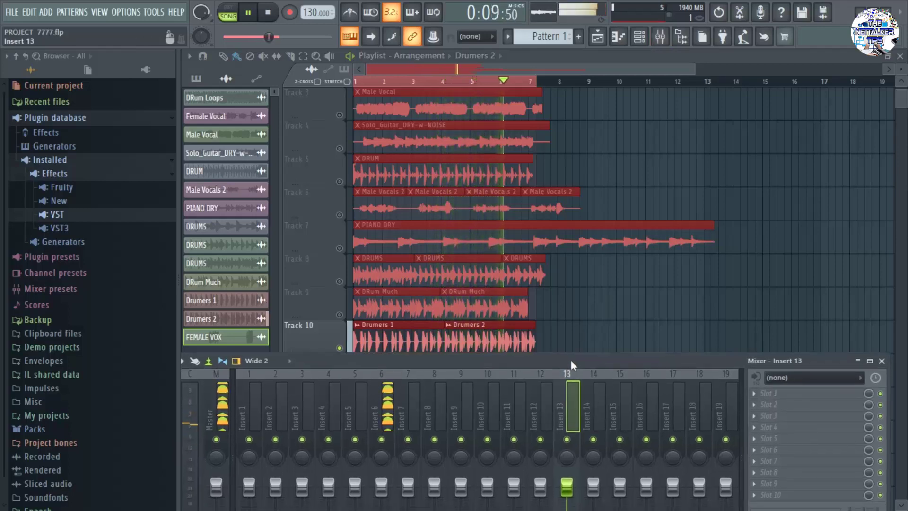
click(385, 379)
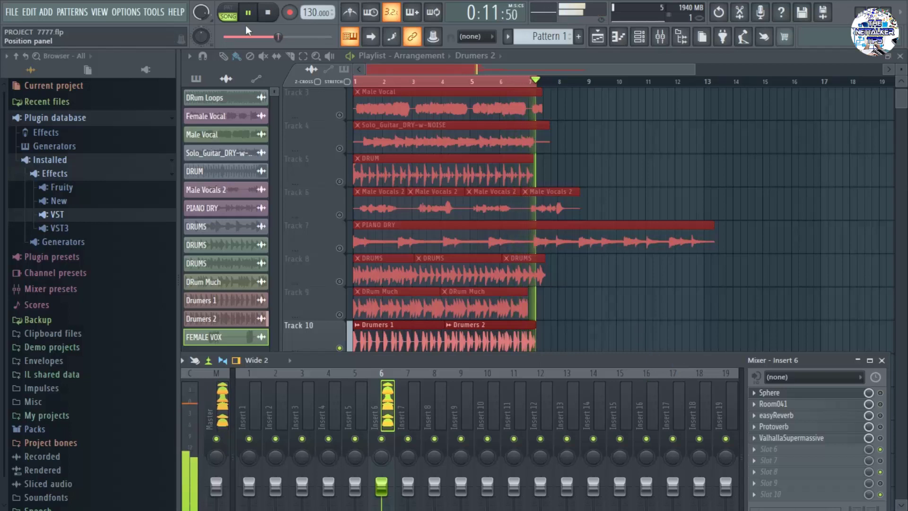
click(268, 13)
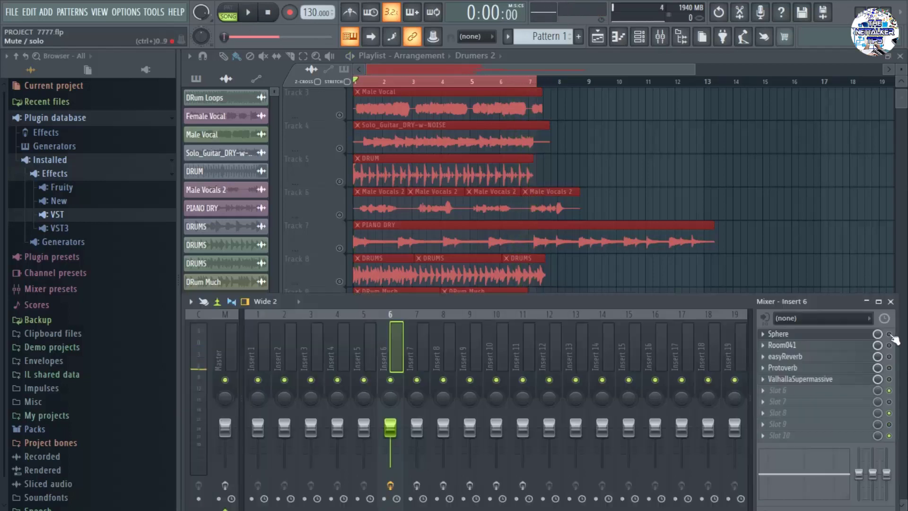
Enable Sphere on Insert 6 and set its reflection to 0.47 and damping to 0.50 during playback.
click(890, 334)
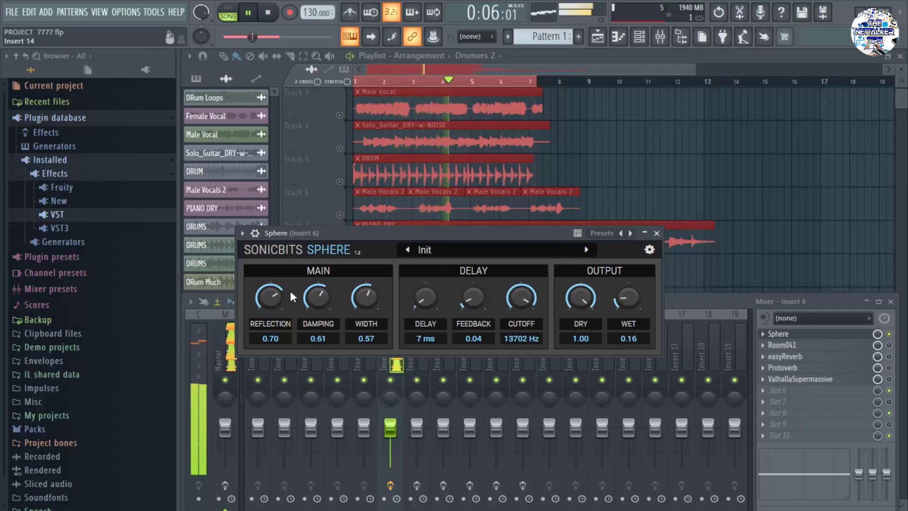
drag(272, 290, 272, 317)
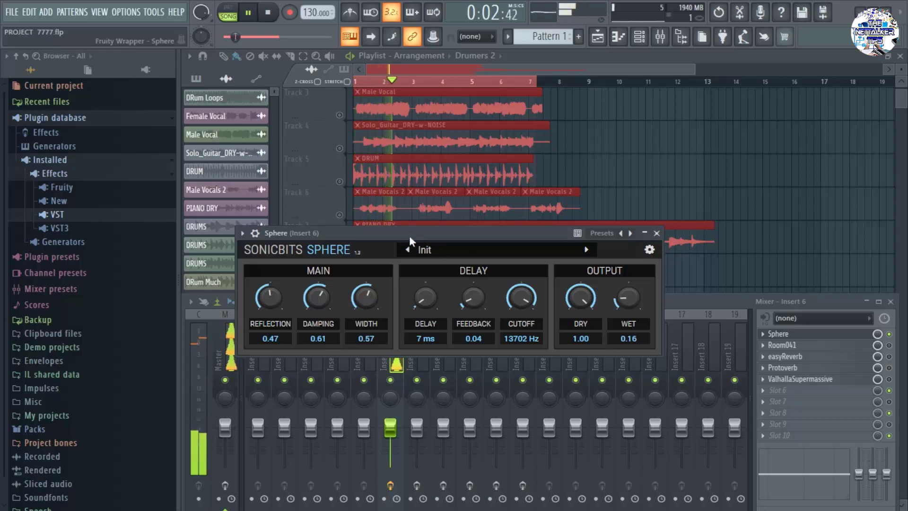
drag(409, 235, 462, 225)
mouse_move(379, 290)
mouse_down()
mouse_move(378, 334)
mouse_move(379, 305)
mouse_up()
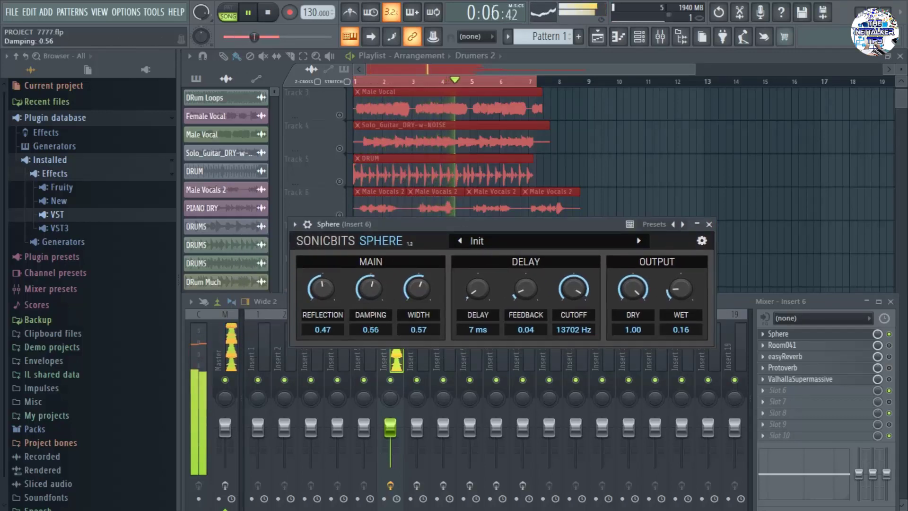
Set Sphere's feedback to 0.10, delay to 9 ms, reflection to 0.36 and damping to 0.40, and stop playback.
drag(516, 294, 518, 327)
drag(476, 290, 476, 283)
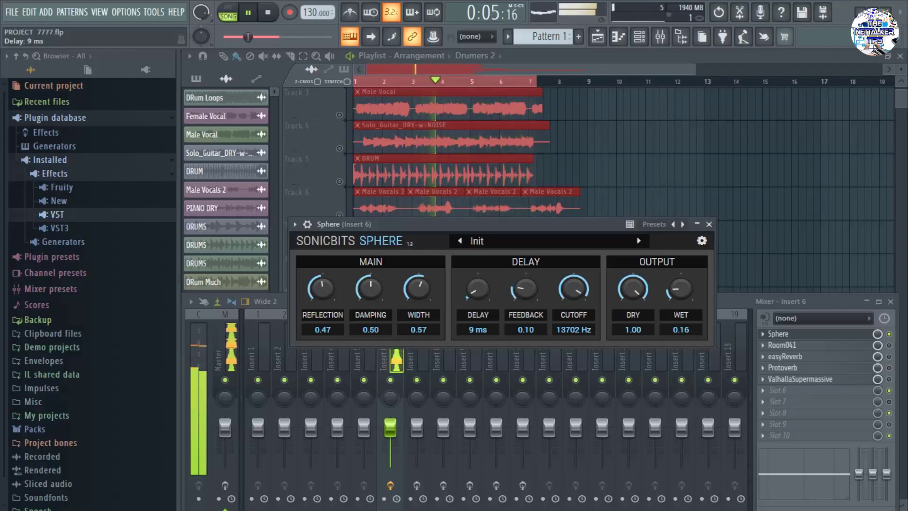
drag(320, 285, 320, 294)
drag(376, 288, 376, 296)
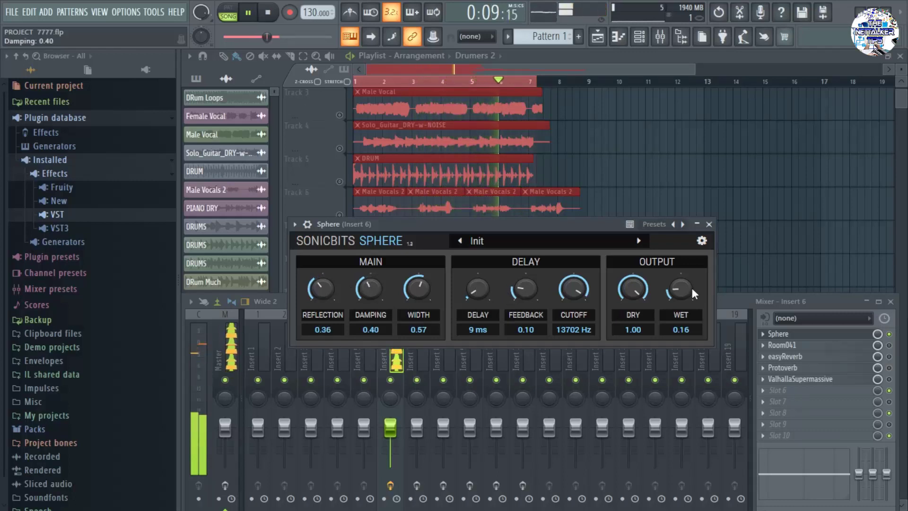
drag(593, 227, 572, 234)
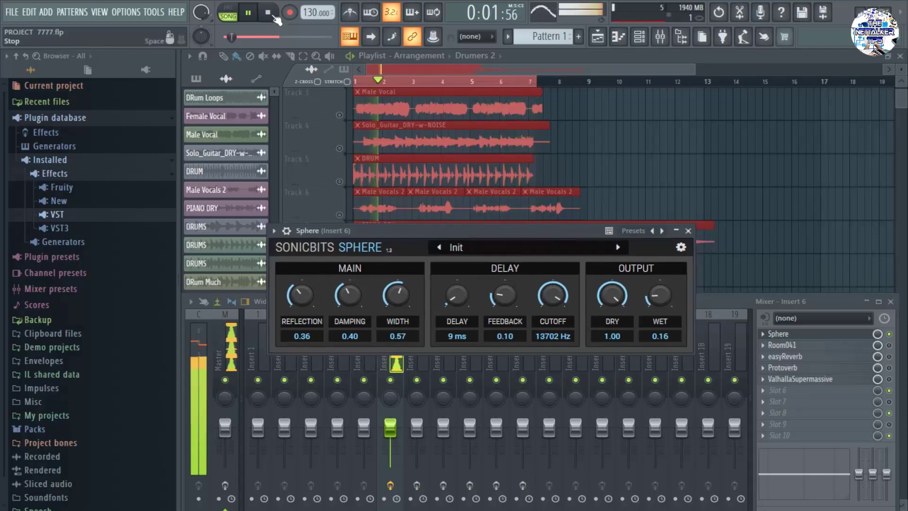
key(space)
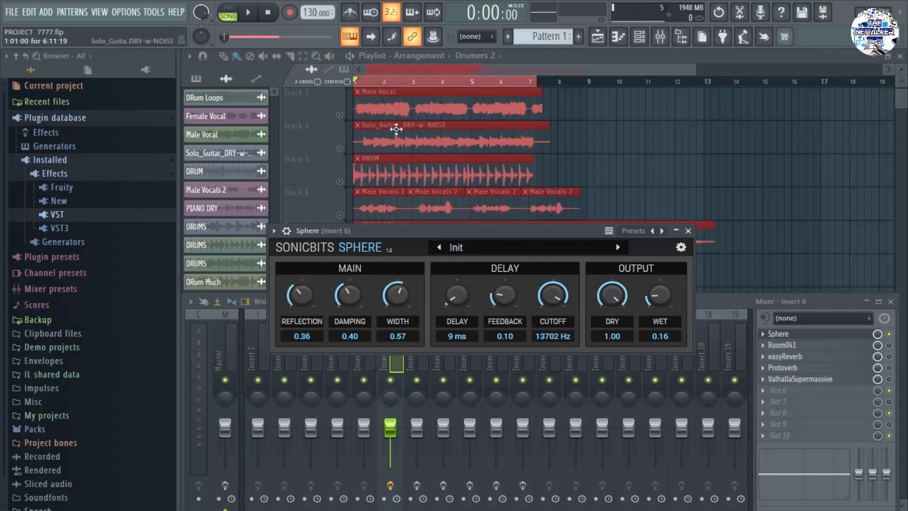
Play the Track 10 drums while switching Sphere off and on to compare the dry and wet sound, and stop playback.
click(251, 14)
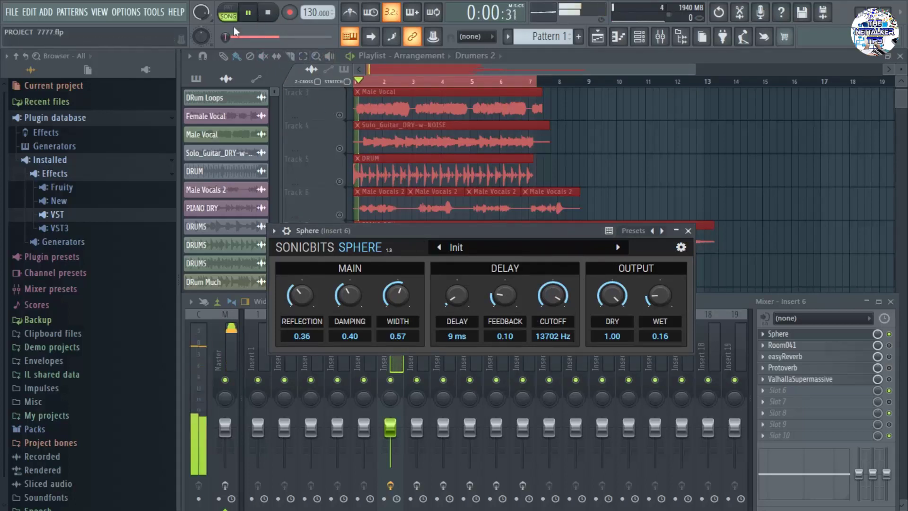
click(889, 334)
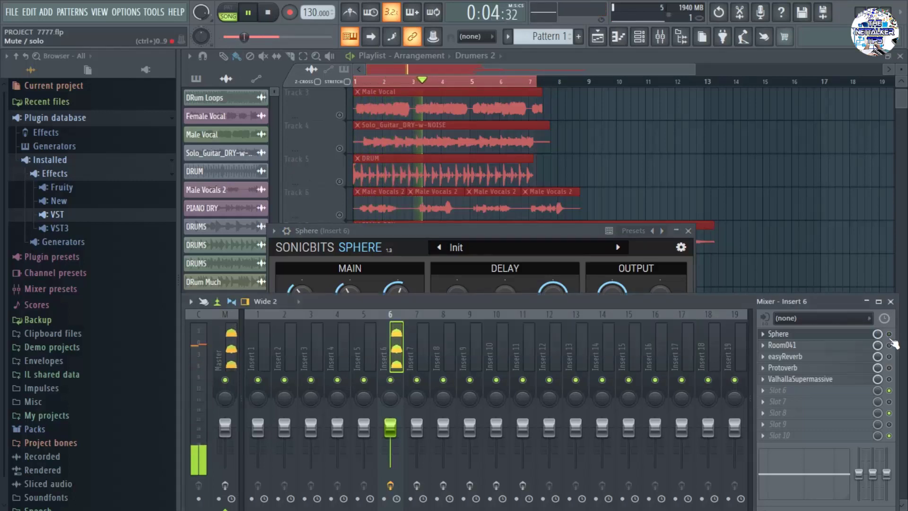
click(889, 334)
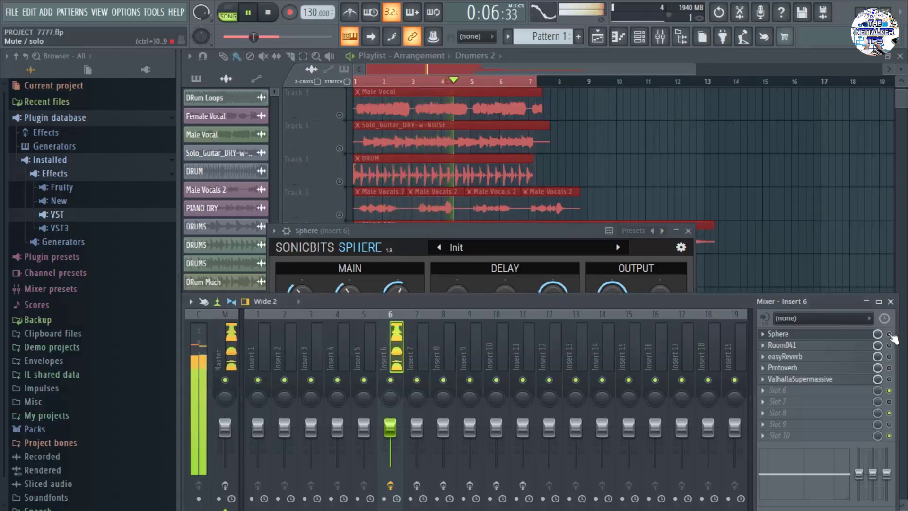
drag(501, 227, 534, 178)
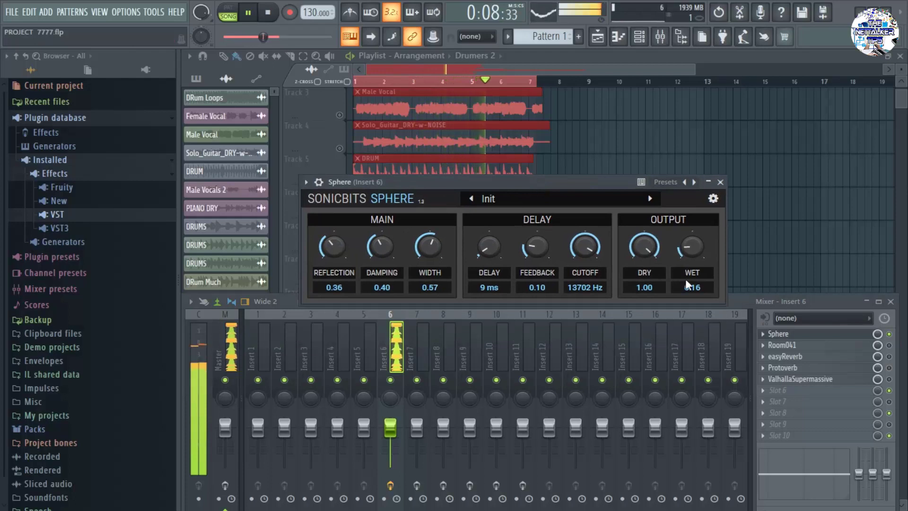
click(889, 334)
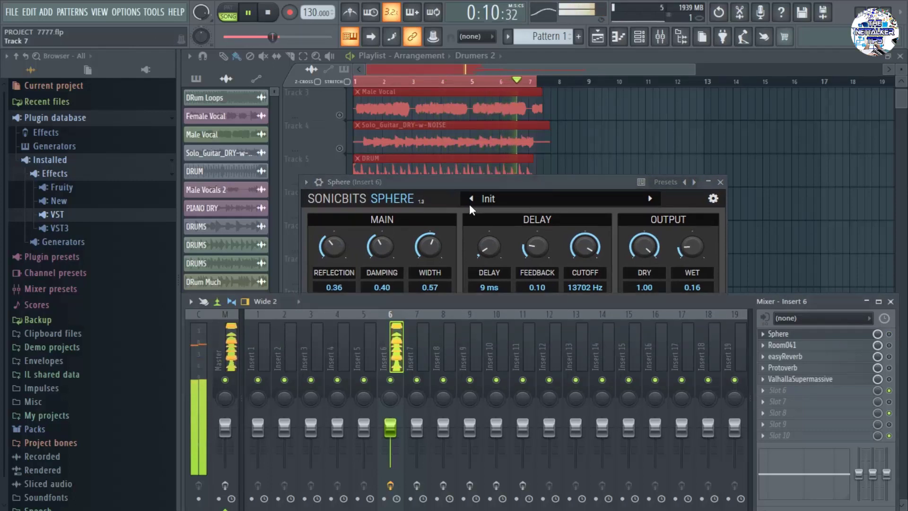
drag(510, 183, 541, 153)
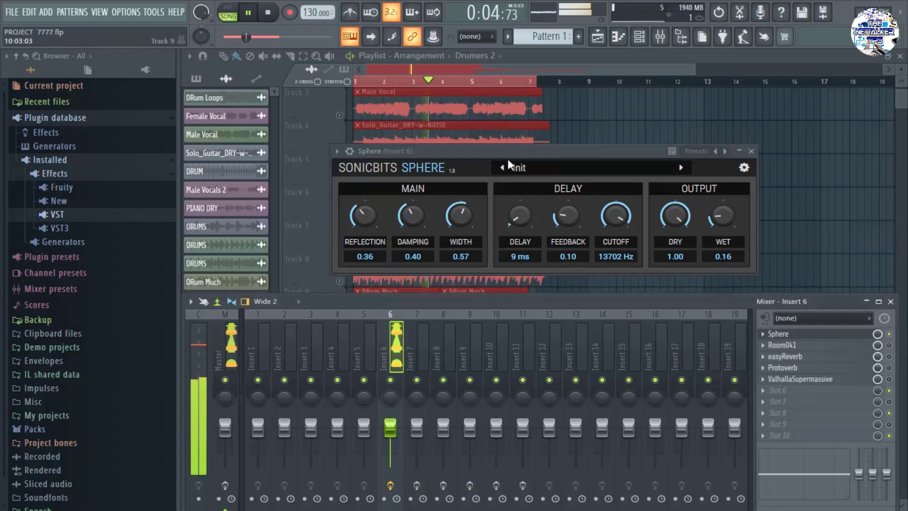
drag(529, 150, 521, 177)
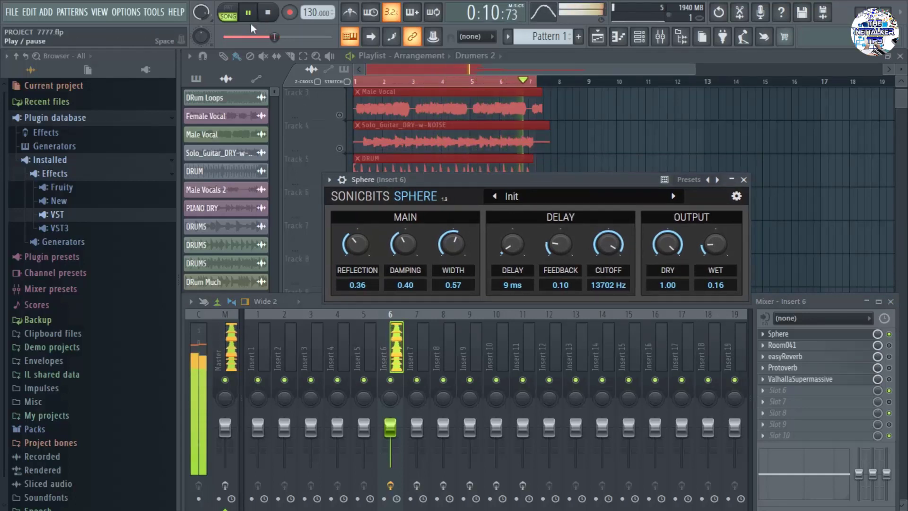
click(268, 14)
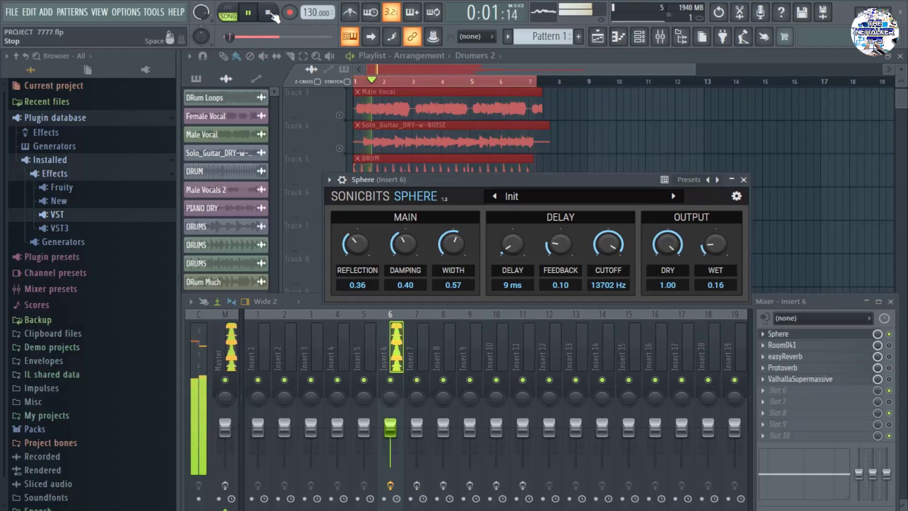
key(space)
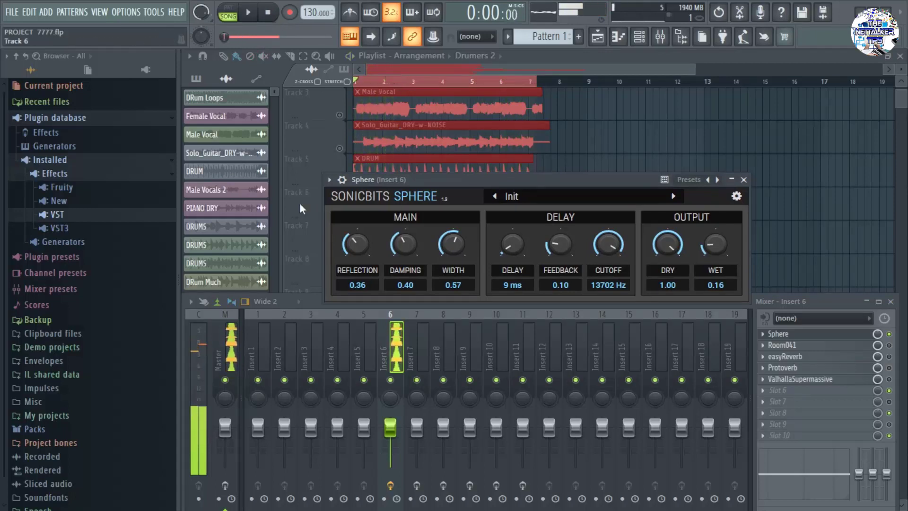
Solo the FEMALE VOX clip on Track 11 and bring the mixer back up over the playlist.
drag(540, 179, 535, 160)
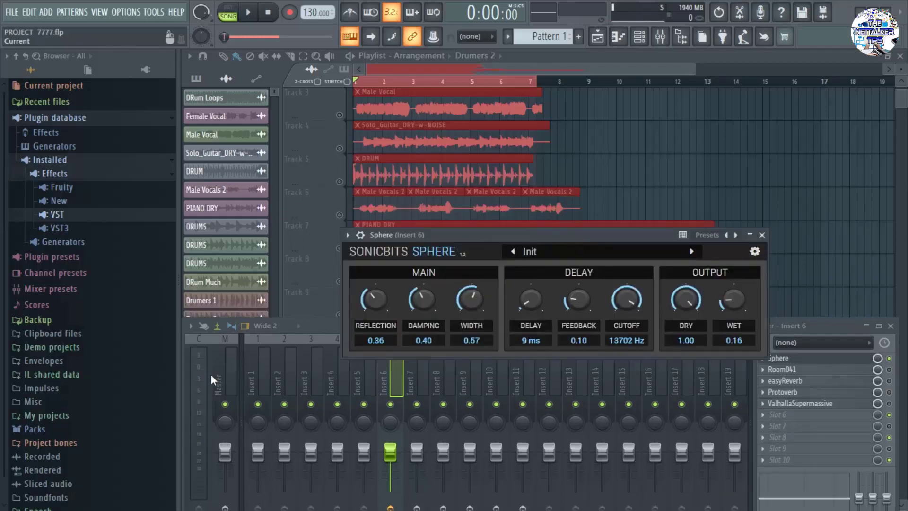
drag(325, 326, 342, 385)
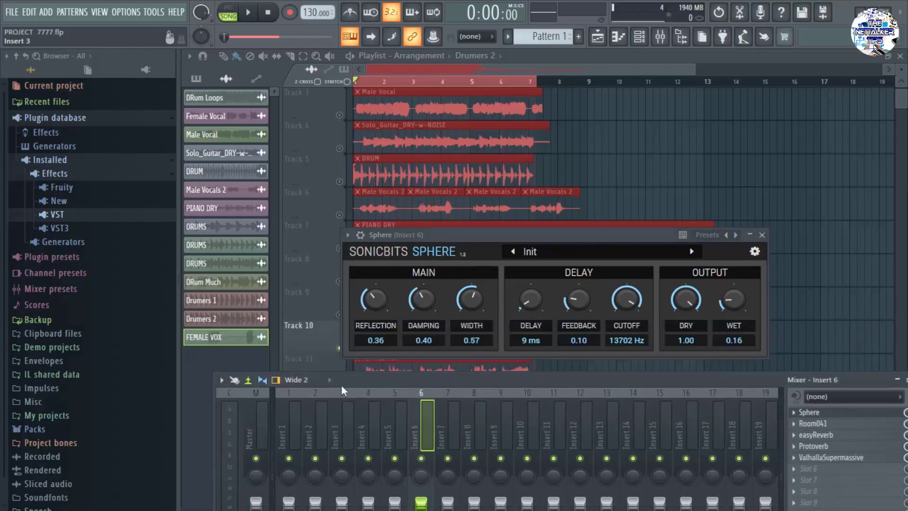
click(244, 359)
scroll(382, 382, down, 1)
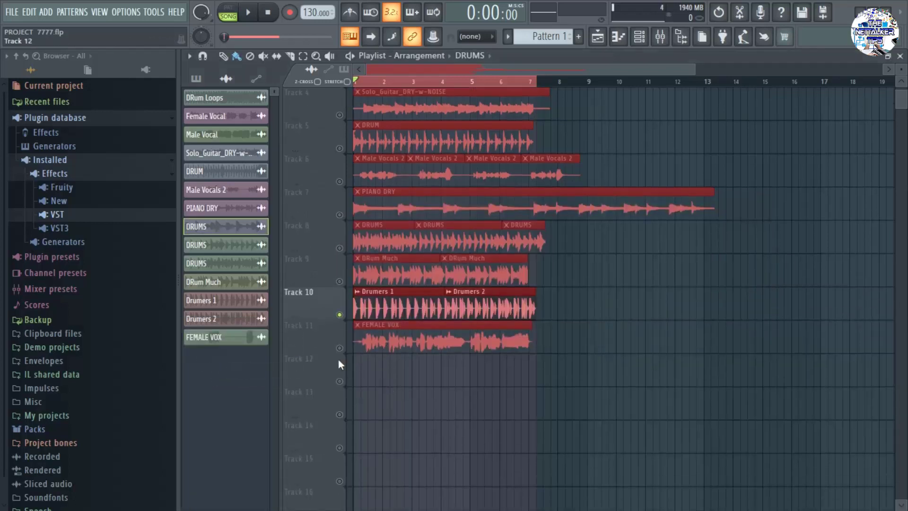
right_click(340, 348)
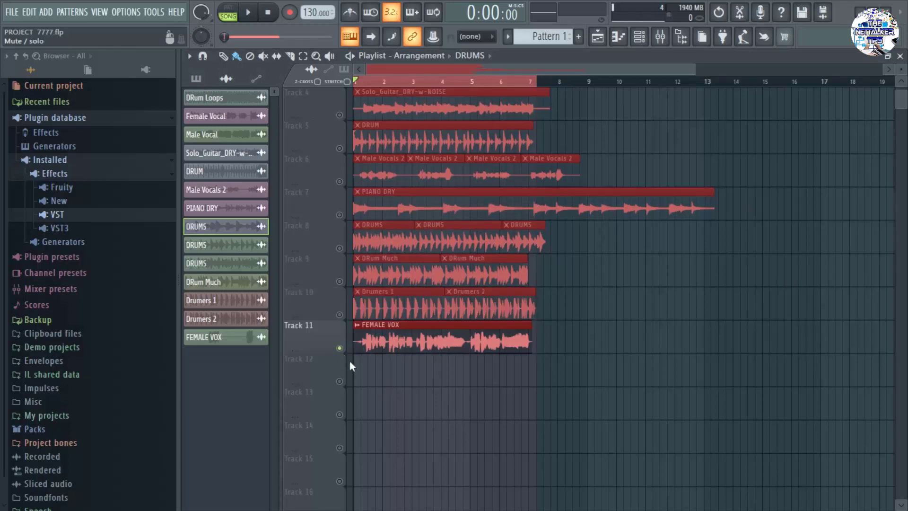
click(660, 37)
drag(721, 297, 712, 283)
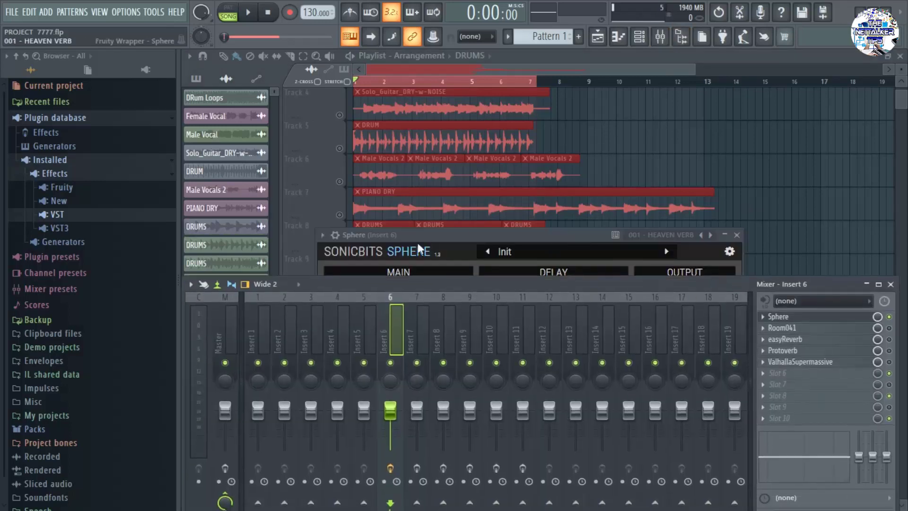
Play the soloed FEMALE VOX through Sphere with the 001 - HEAVEN VERB preset, and stop playback.
click(248, 13)
drag(523, 235, 544, 138)
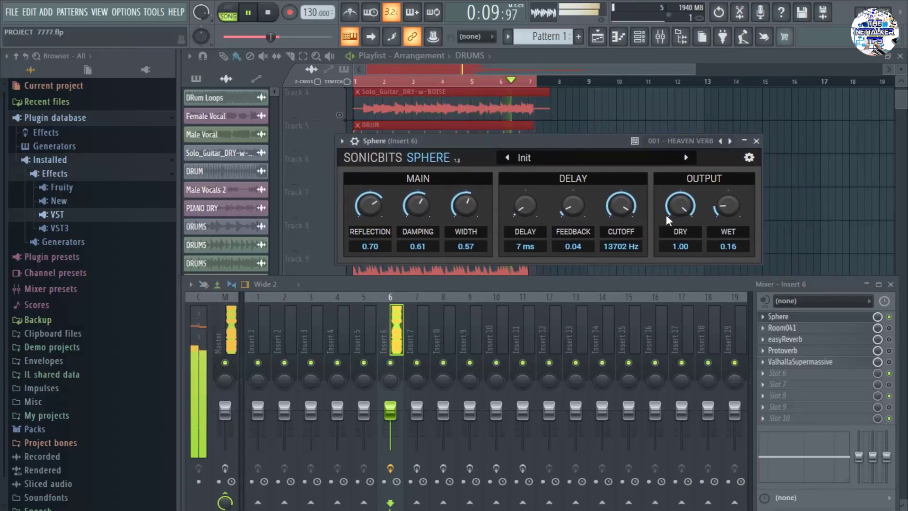
key(space)
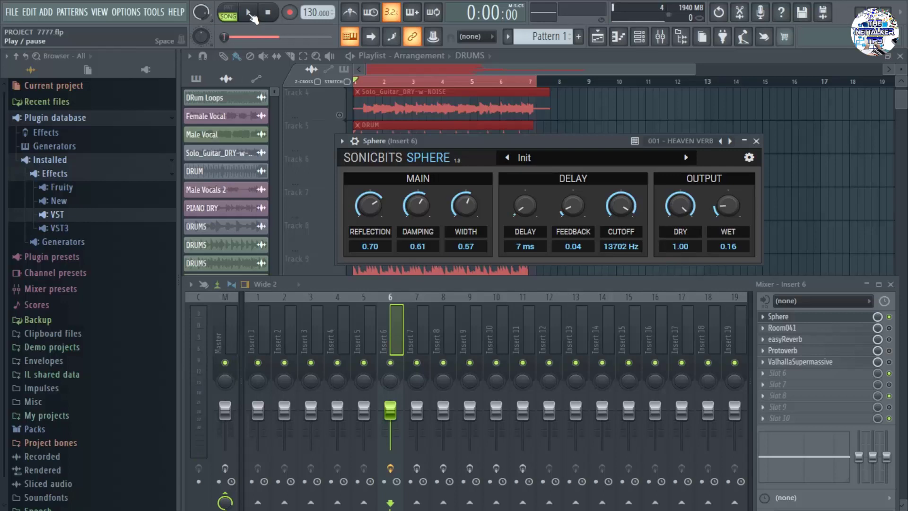
Audition the FEMALE VOX with Sphere's dry output turned down to 0.00, and reposition the Sphere window.
drag(688, 219, 667, 227)
key(space)
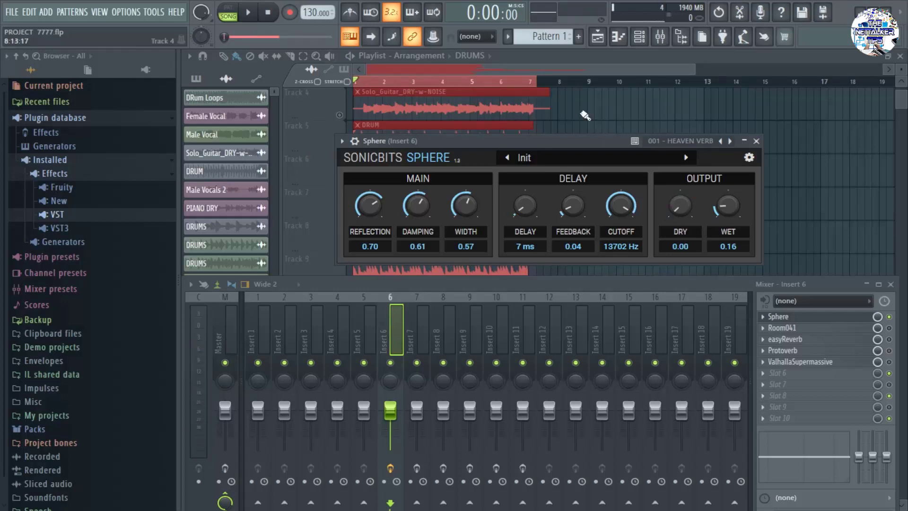
drag(573, 141, 590, 206)
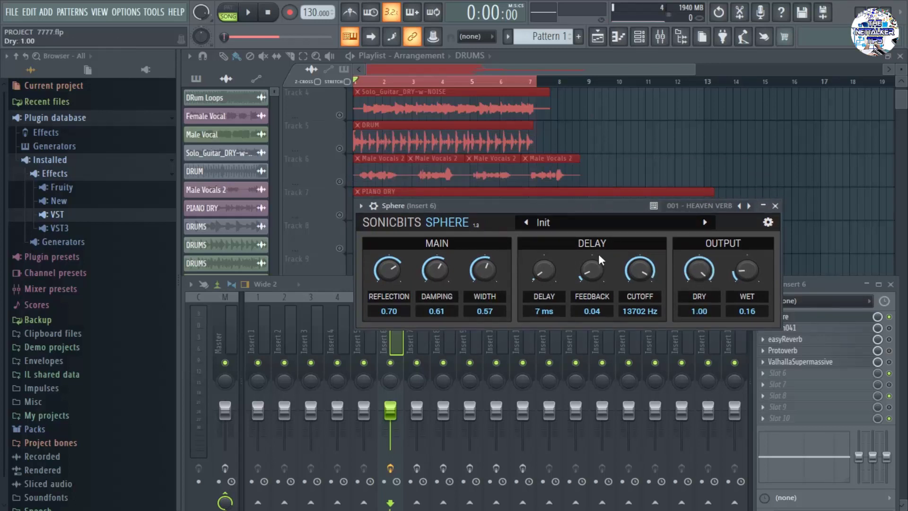
drag(584, 206, 559, 207)
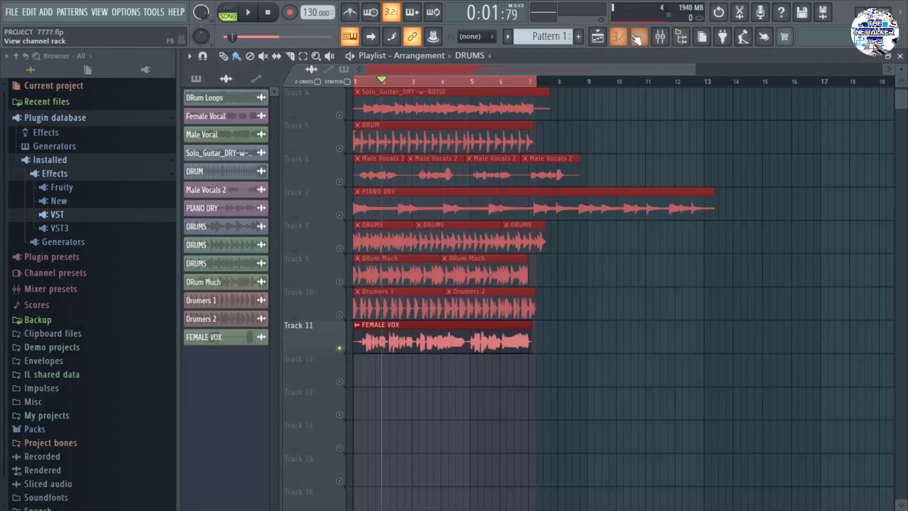
Bring the mixer back up, open Room041 on Insert 6 in place of Sphere, and arrange the windows over the playlist.
click(661, 38)
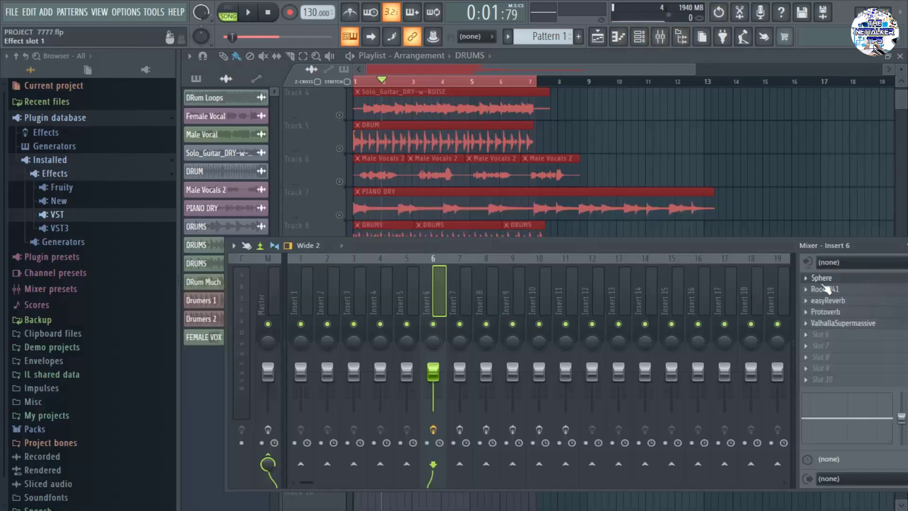
click(827, 283)
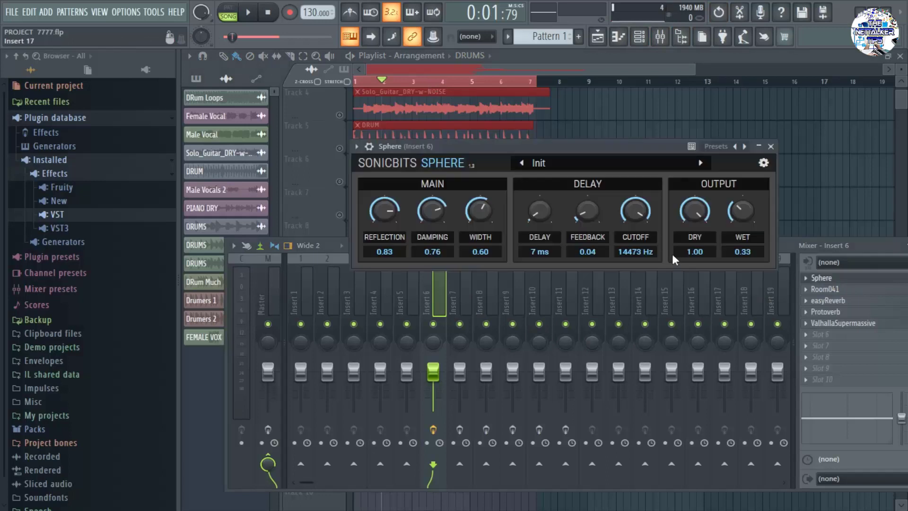
click(774, 144)
click(828, 290)
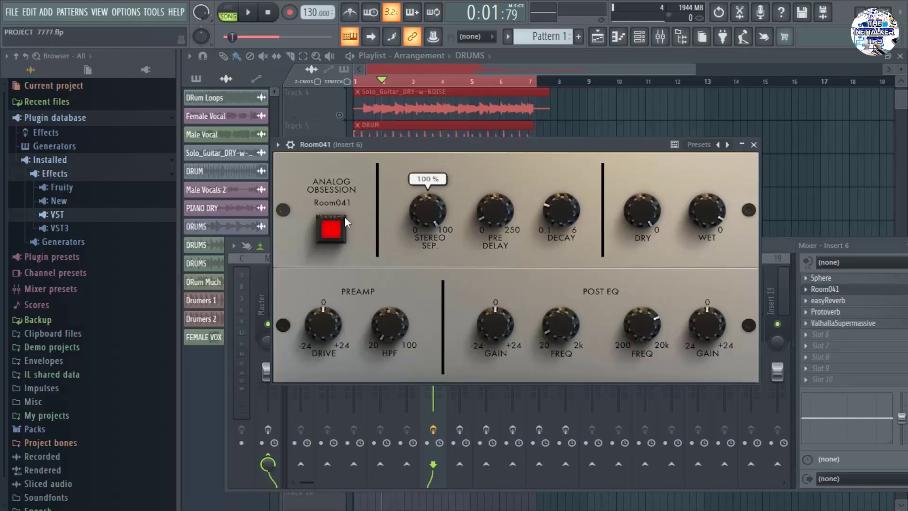
drag(543, 150, 520, 190)
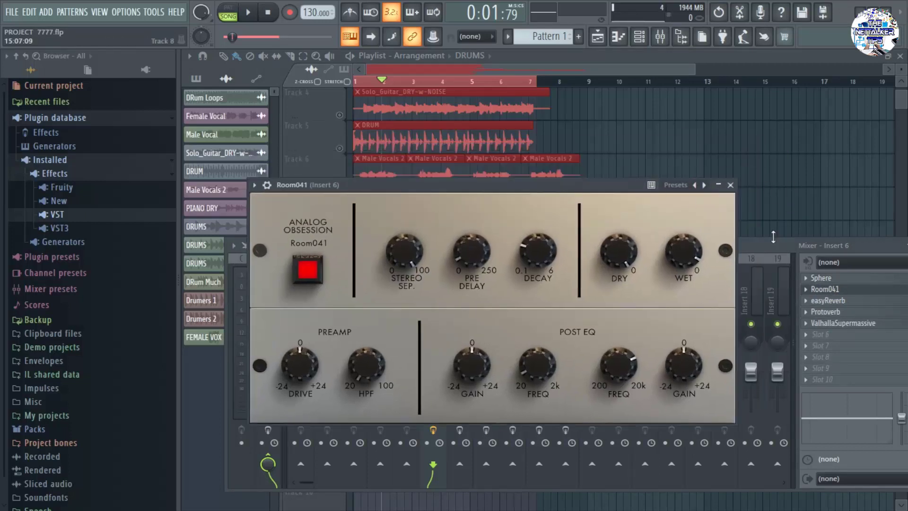
drag(773, 237, 748, 243)
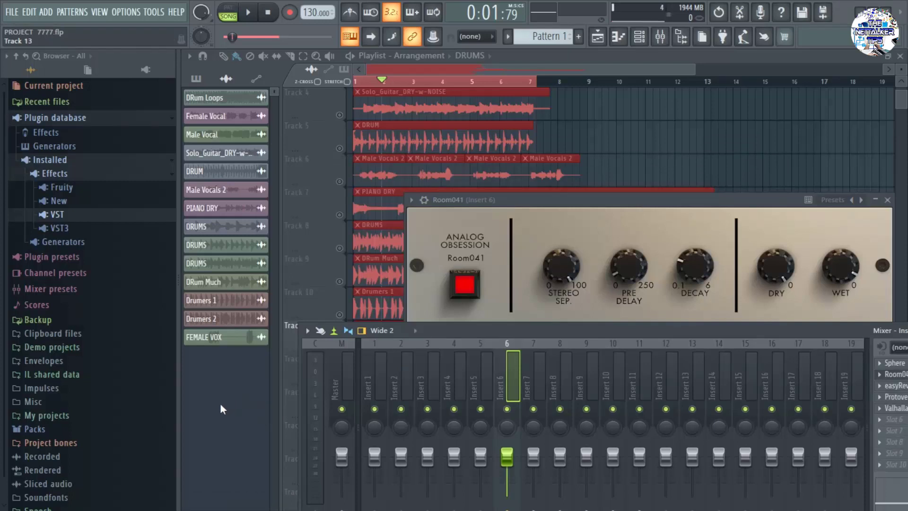
Solo the Track 10 drums and play them with the Room041 window moved clear of the upper tracks.
click(220, 404)
right_click(341, 315)
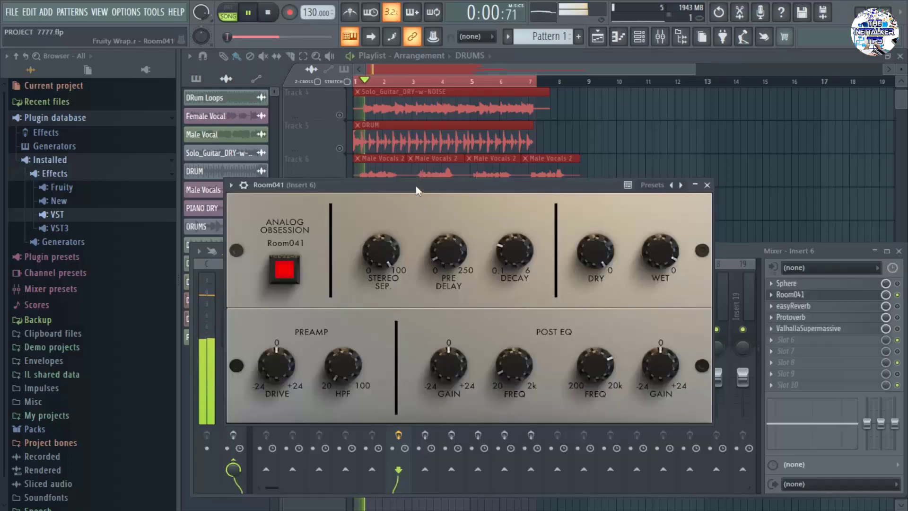
drag(416, 186, 520, 212)
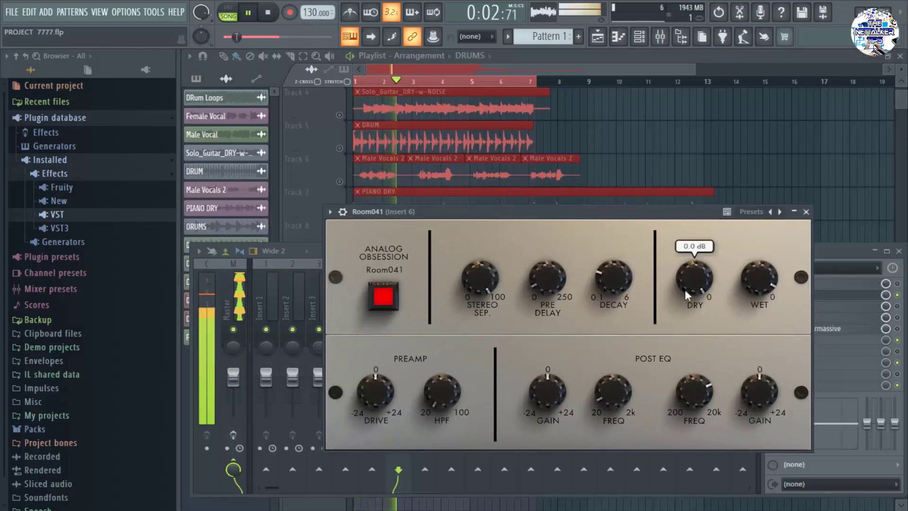
Set Room041's decay time to 2.3 sec and the preamp drive to 4.3 dB while the drums play.
mouse_move(478, 278)
mouse_down()
mouse_move(473, 293)
mouse_move(480, 274)
mouse_up()
mouse_move(606, 263)
mouse_move(544, 271)
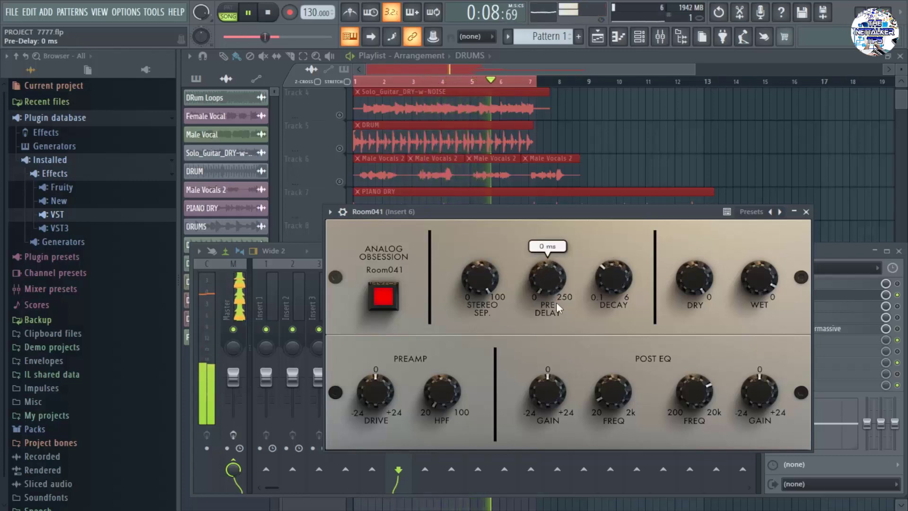
mouse_move(419, 381)
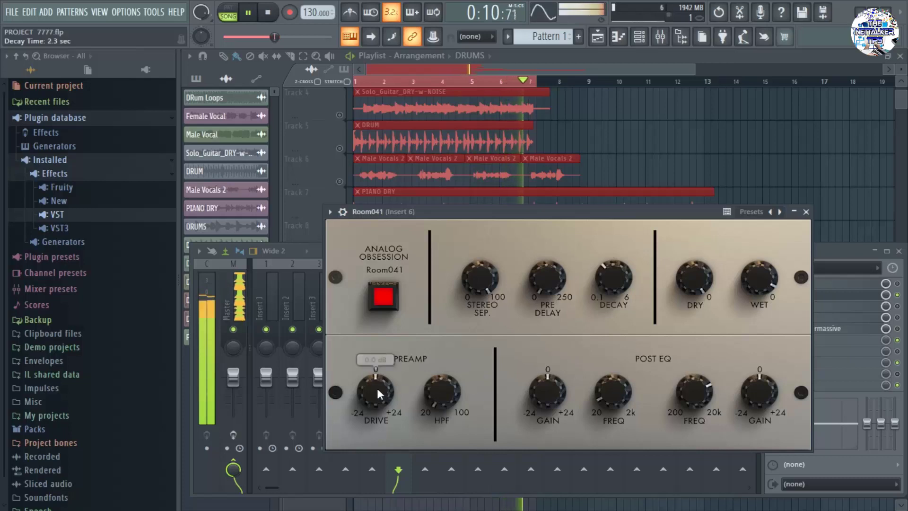
mouse_move(376, 386)
mouse_down()
mouse_move(393, 432)
mouse_move(373, 298)
mouse_move(379, 372)
mouse_up()
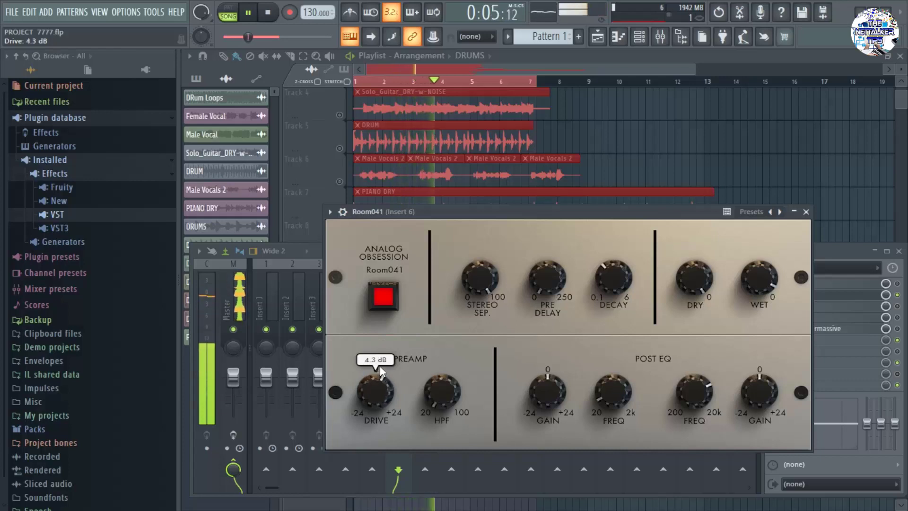
Test Room041's dry level, raise its wet gain, reduce the stereo separation with pre-delay at 0 ms, and stop playback.
drag(686, 279, 717, 443)
drag(703, 280, 707, 116)
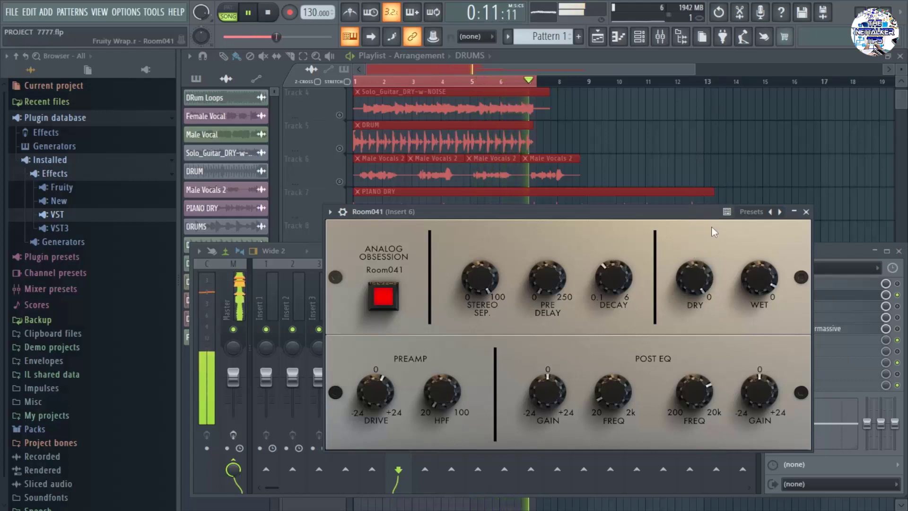
drag(757, 276, 754, 256)
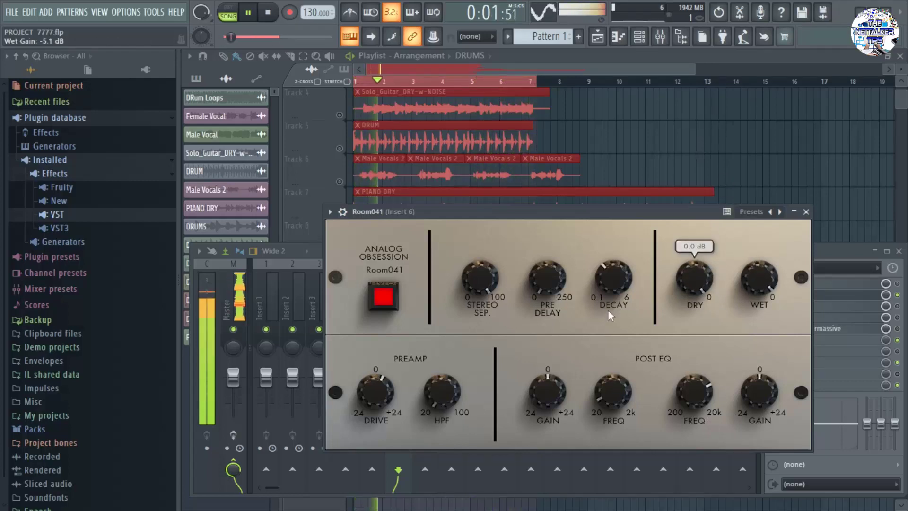
drag(493, 282, 492, 317)
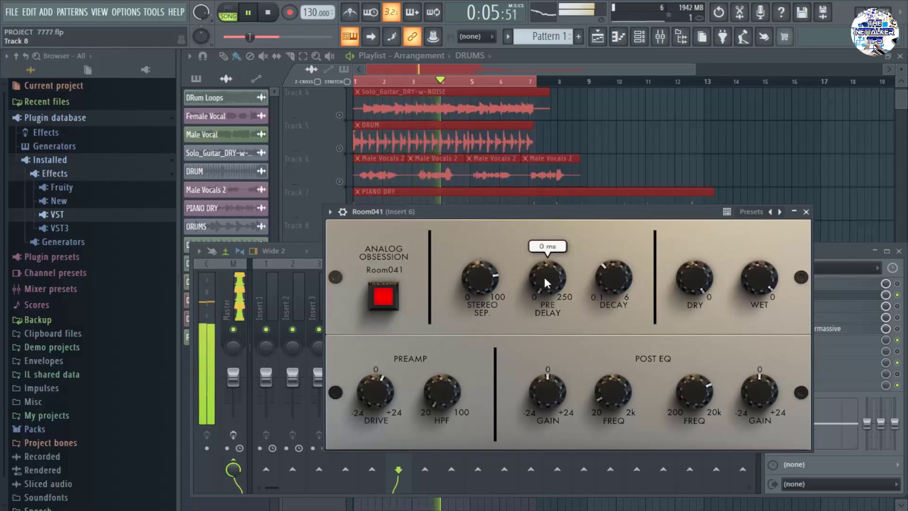
mouse_move(543, 275)
mouse_down()
mouse_move(543, 260)
mouse_move(546, 286)
mouse_up()
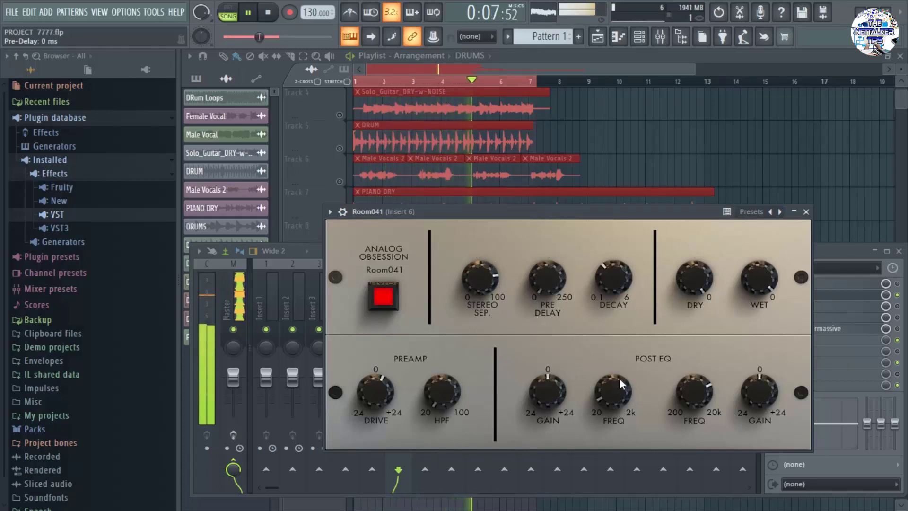
click(249, 14)
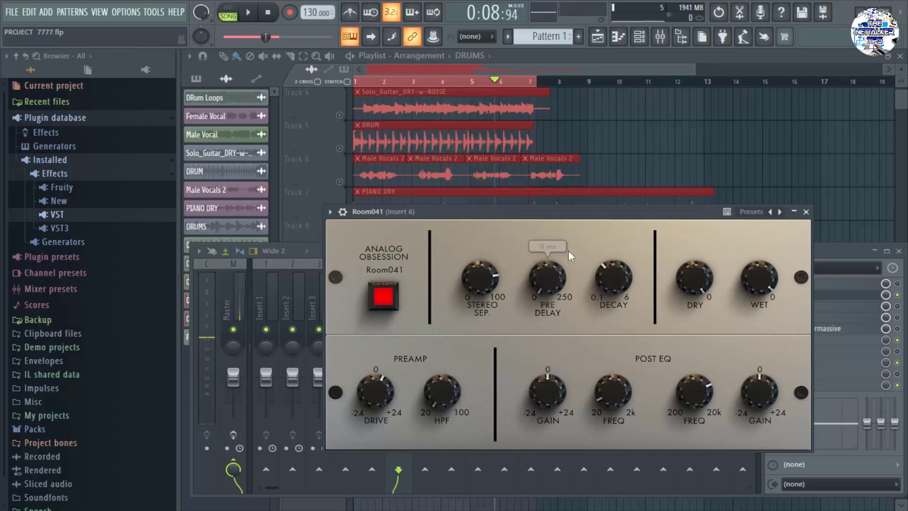
Resume the drums and lower Room041's wet gain, returning the dry gain to full after testing it lower.
mouse_move(560, 212)
mouse_down()
mouse_move(556, 185)
mouse_move(592, 189)
mouse_move(554, 197)
mouse_up()
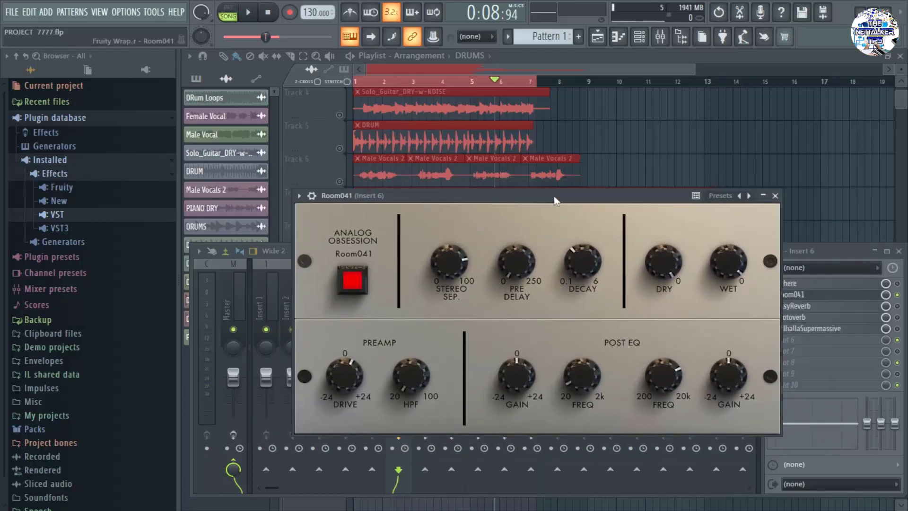
click(249, 14)
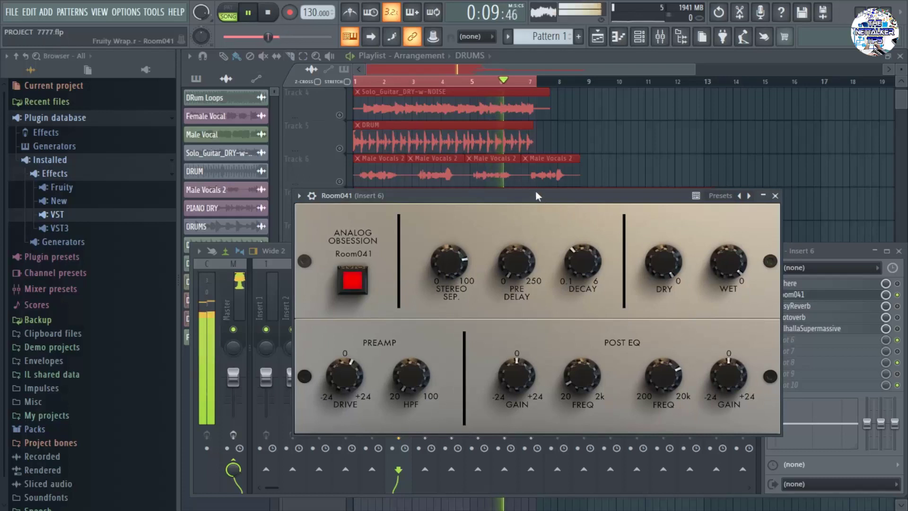
mouse_move(663, 267)
mouse_down()
mouse_move(662, 297)
mouse_move(661, 278)
mouse_up()
drag(731, 261, 732, 275)
drag(665, 261, 666, 251)
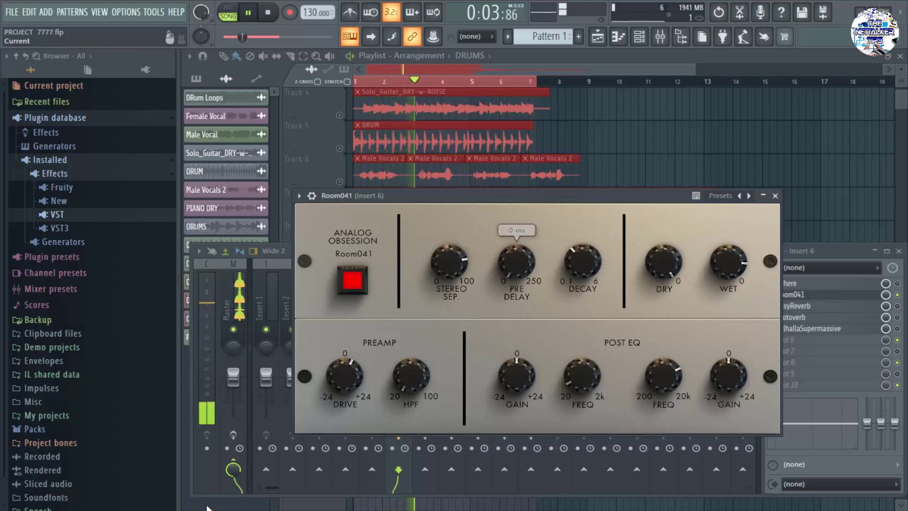
Clear the open windows to view the soloed Track 10 in the playlist, and reopen the mixer and Room041.
key(F12)
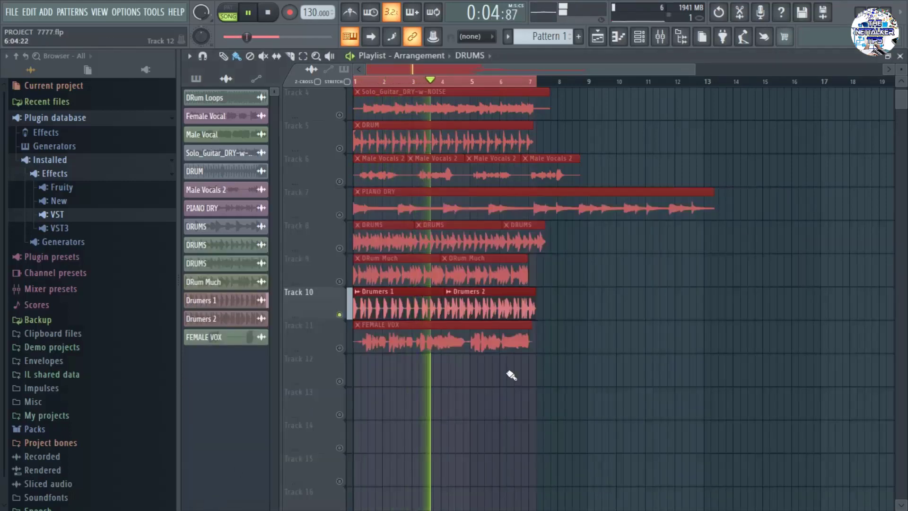
click(660, 36)
click(792, 295)
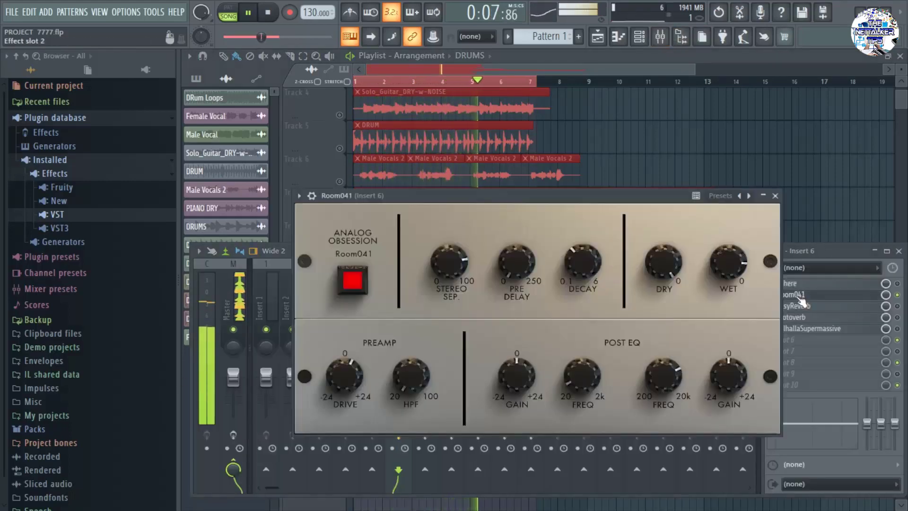
Set Room041's stereo separation to 98 %, pre-delay to 4 ms and decay to 1.7 sec, and raise the wet gain.
drag(452, 260, 452, 228)
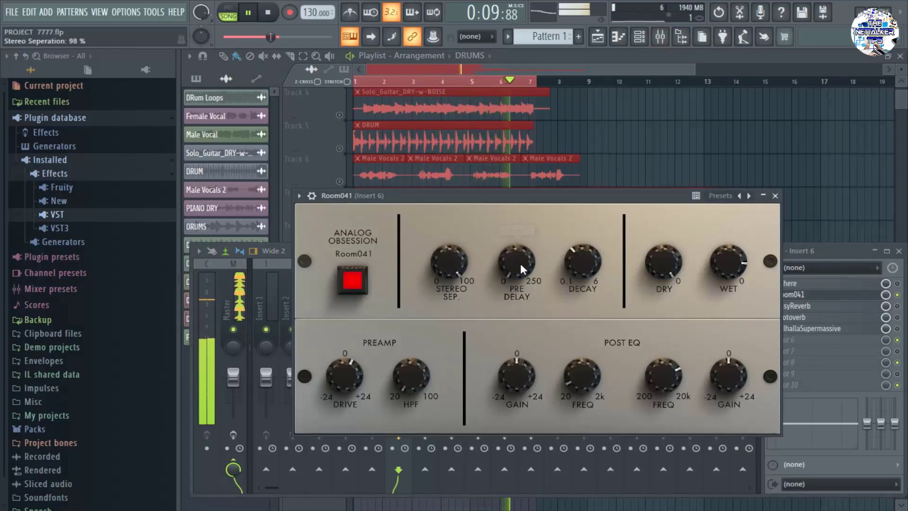
drag(520, 263, 518, 246)
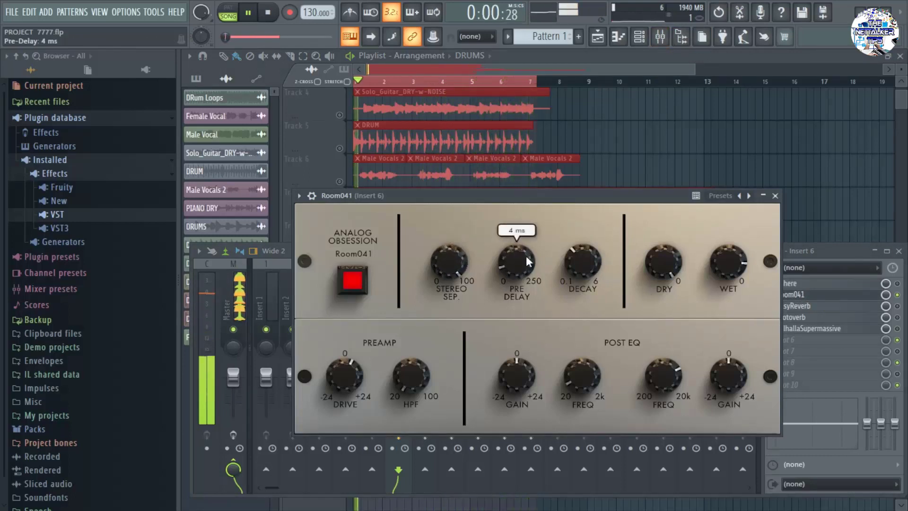
drag(738, 264, 739, 245)
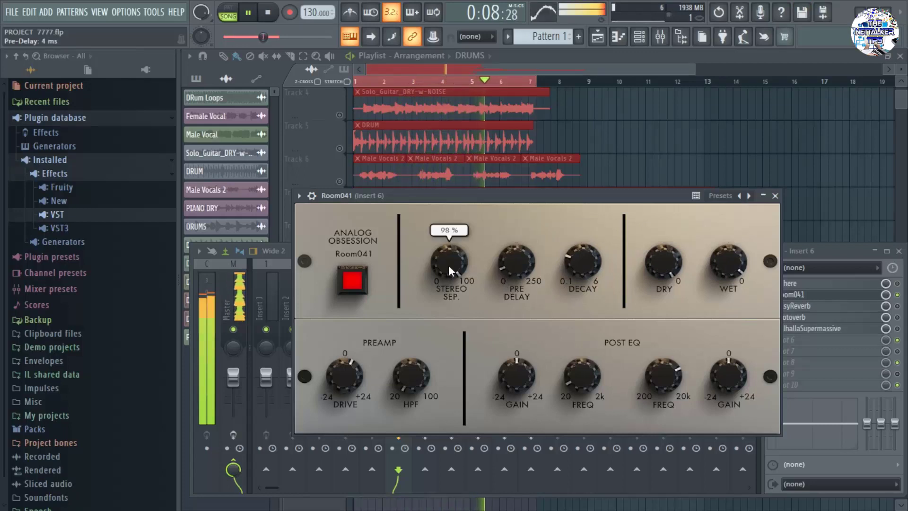
Lower Room041's pre-delay, stop the drums and reposition the plugin window.
drag(507, 266, 534, 314)
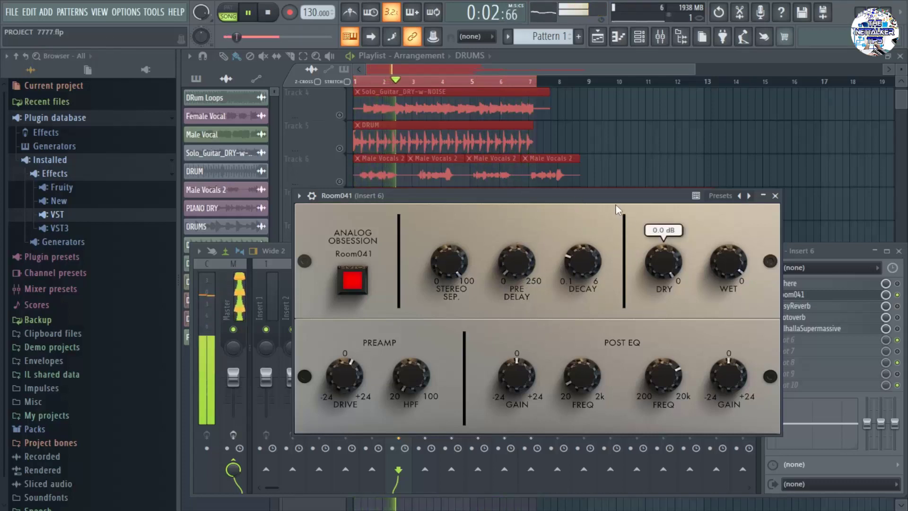
drag(616, 198, 615, 206)
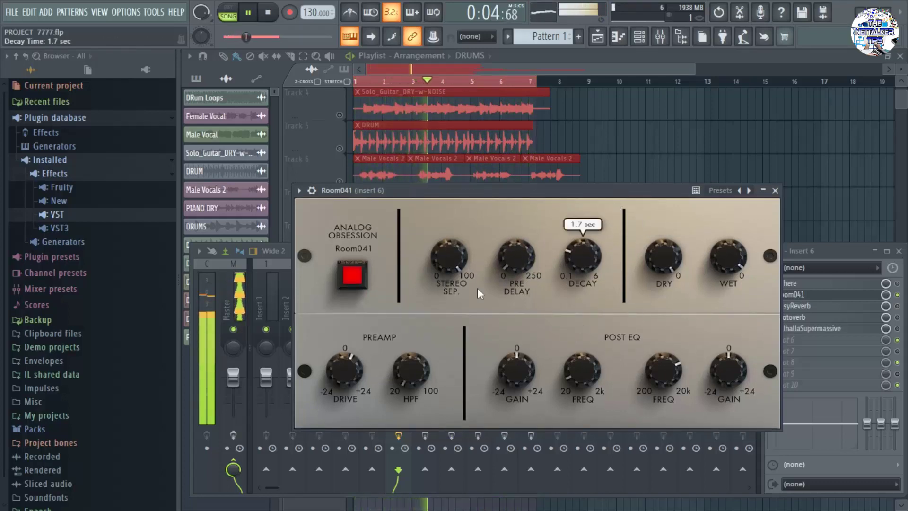
key(space)
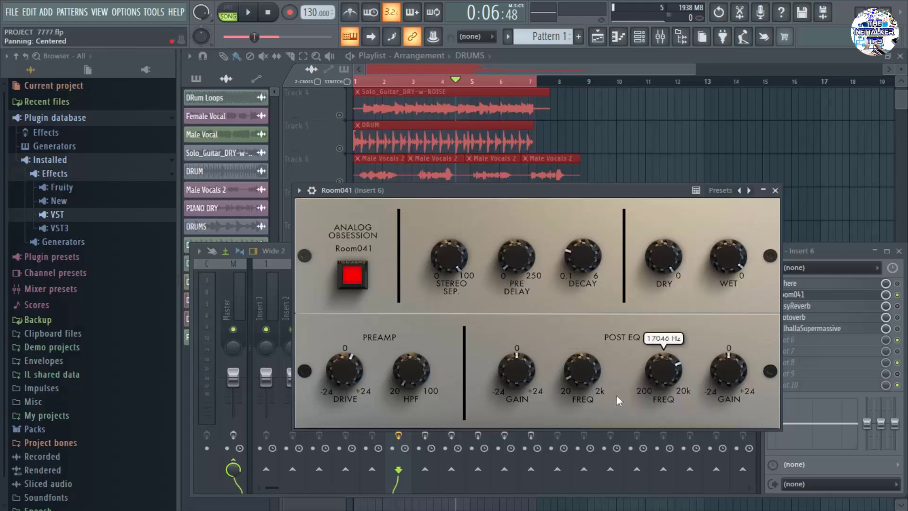
drag(593, 302, 586, 308)
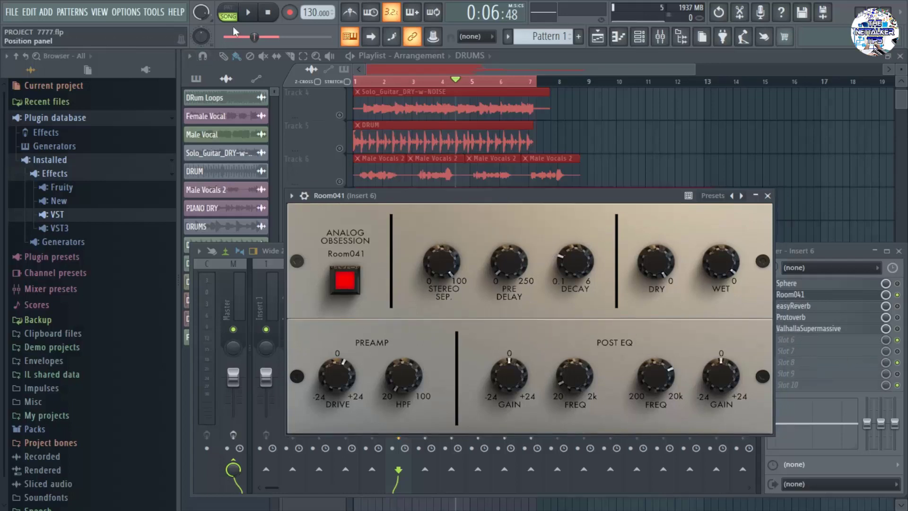
Play the drums while switching Room041's bypass on and off to compare the dry and reverberated sound.
click(251, 16)
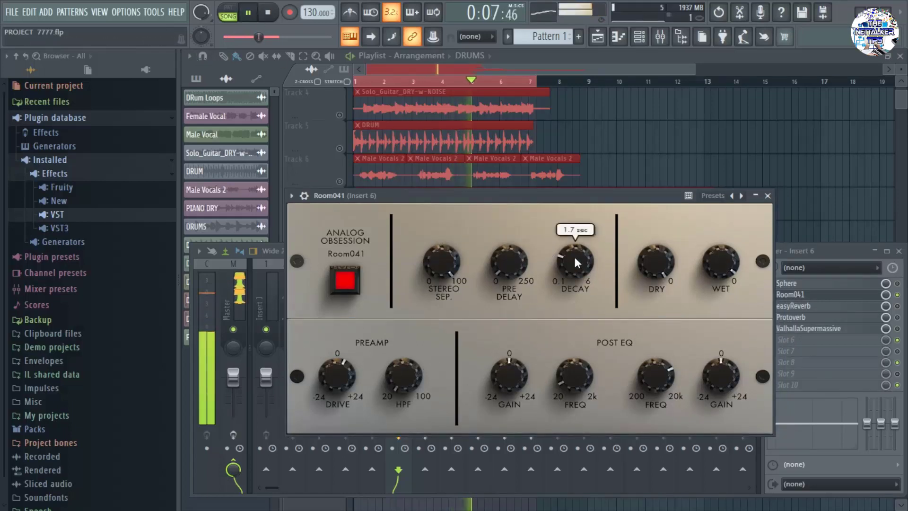
click(345, 281)
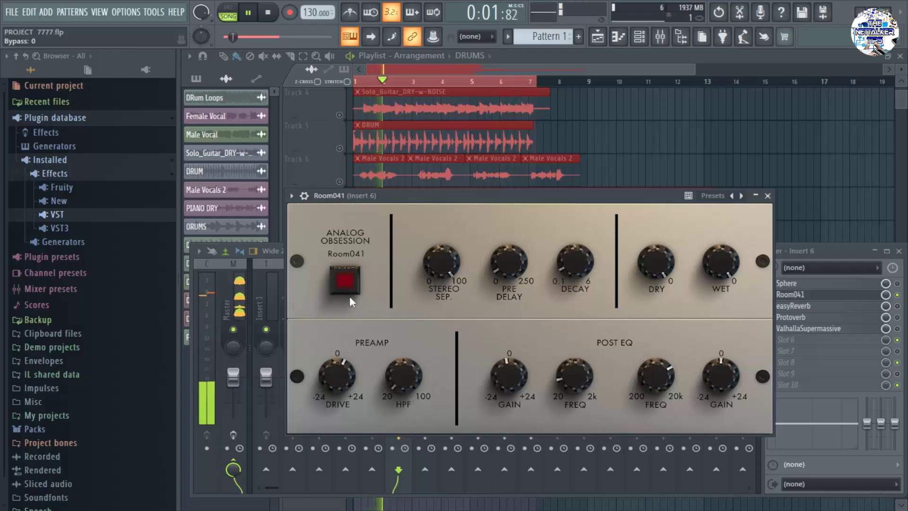
click(352, 282)
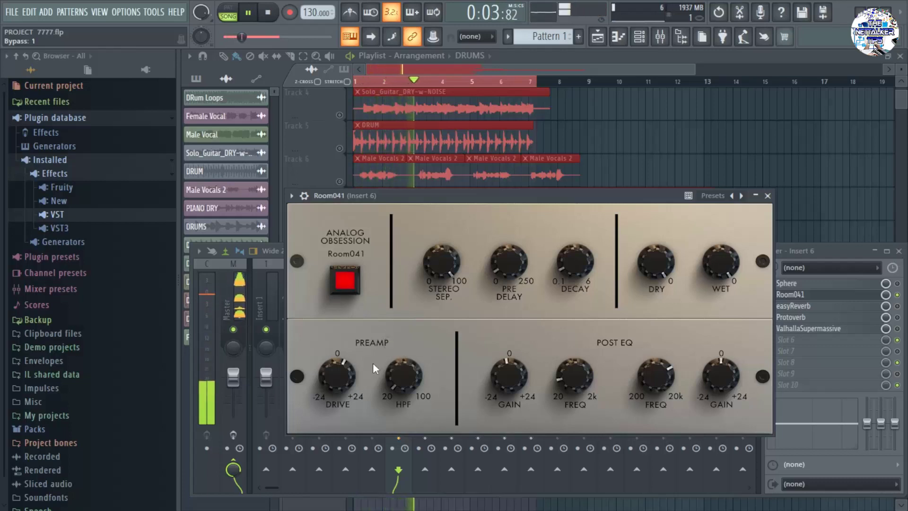
click(344, 280)
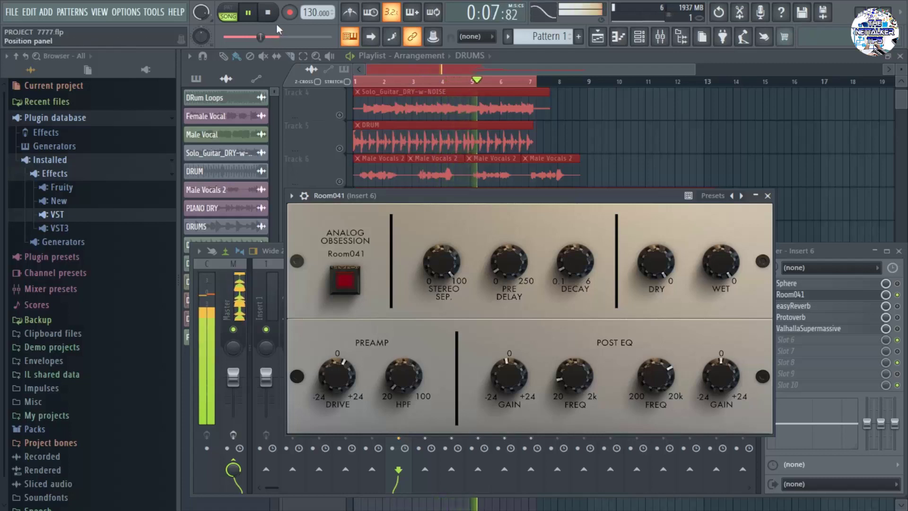
click(345, 284)
key(space)
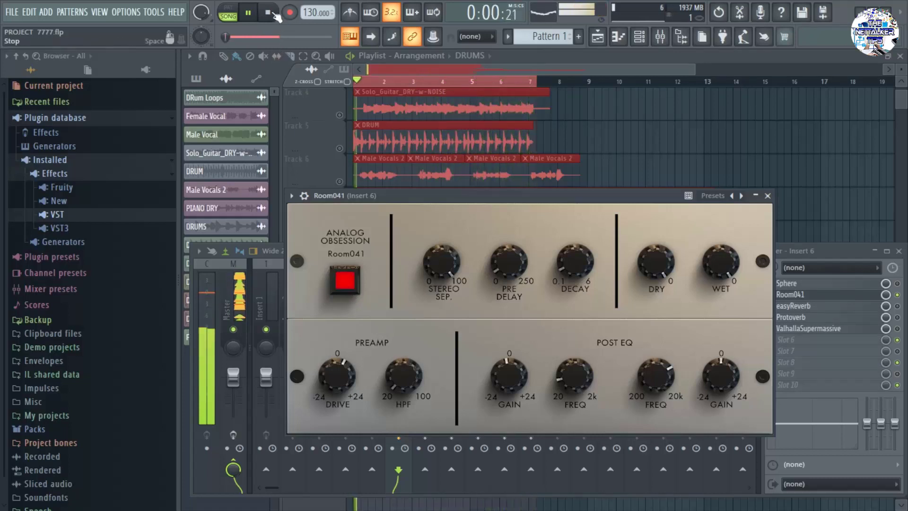
Reposition the Room041 window and the mixer to uncover the playlist, and briefly play the female vocal before stopping it.
drag(462, 202, 473, 161)
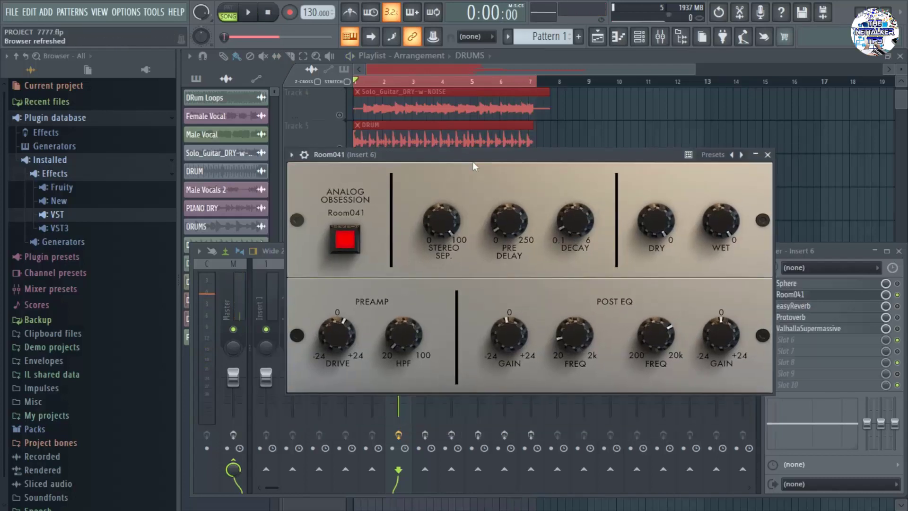
drag(409, 160, 541, 164)
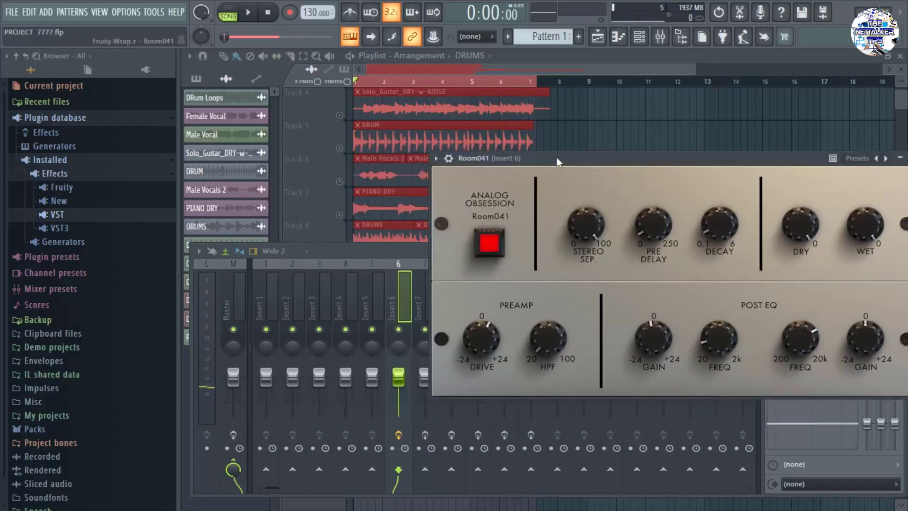
drag(369, 253, 375, 340)
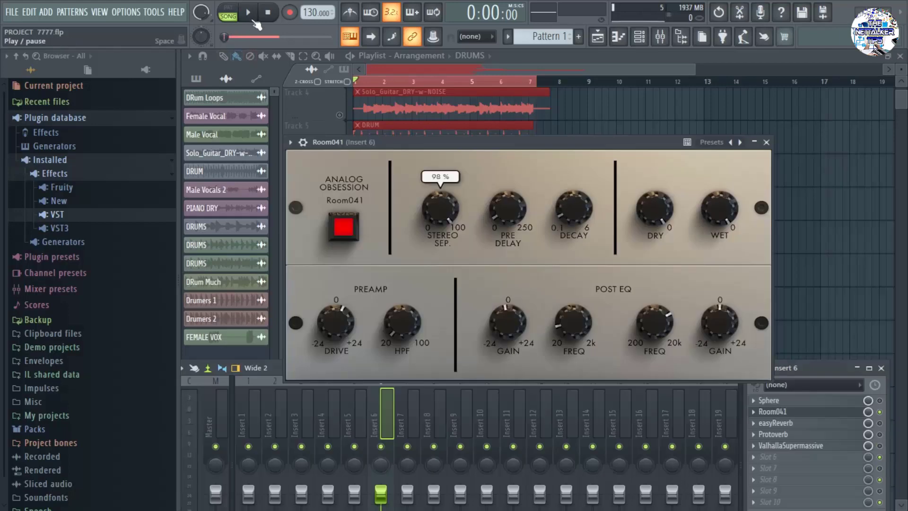
click(250, 14)
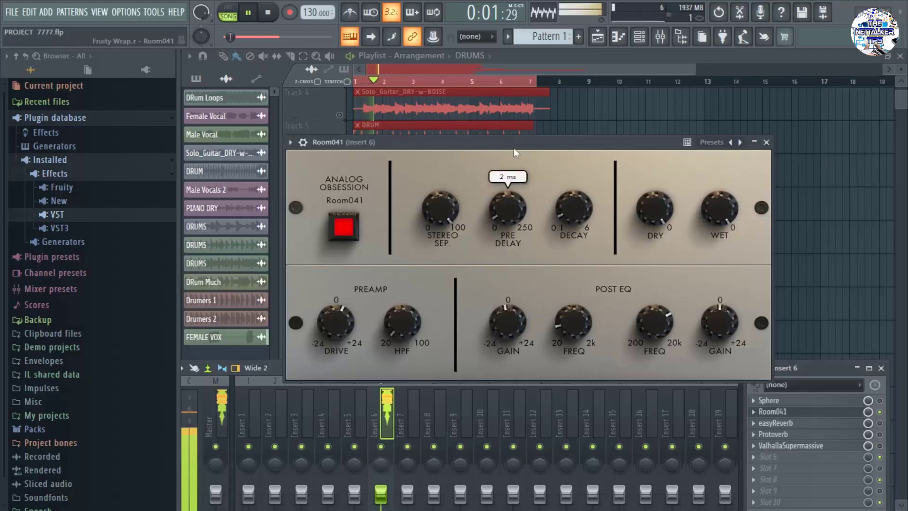
drag(515, 141, 517, 182)
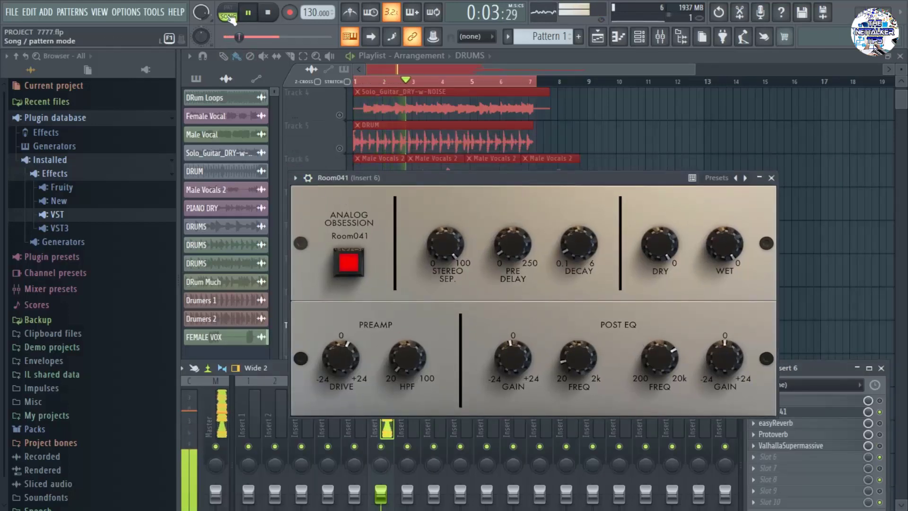
key(space)
Load the 01 - HEAVEN HANS preset in Room041 and shift its window clear of the playlist clips.
click(295, 177)
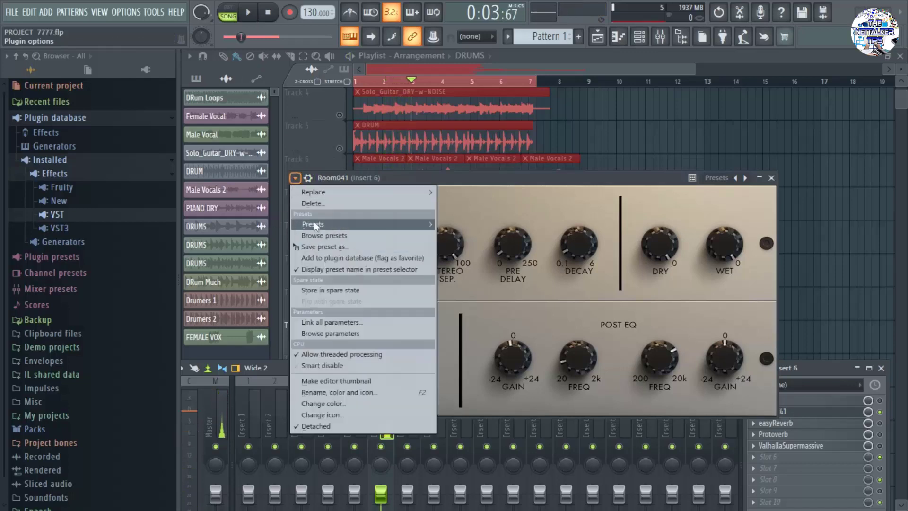
mouse_move(315, 227)
click(473, 224)
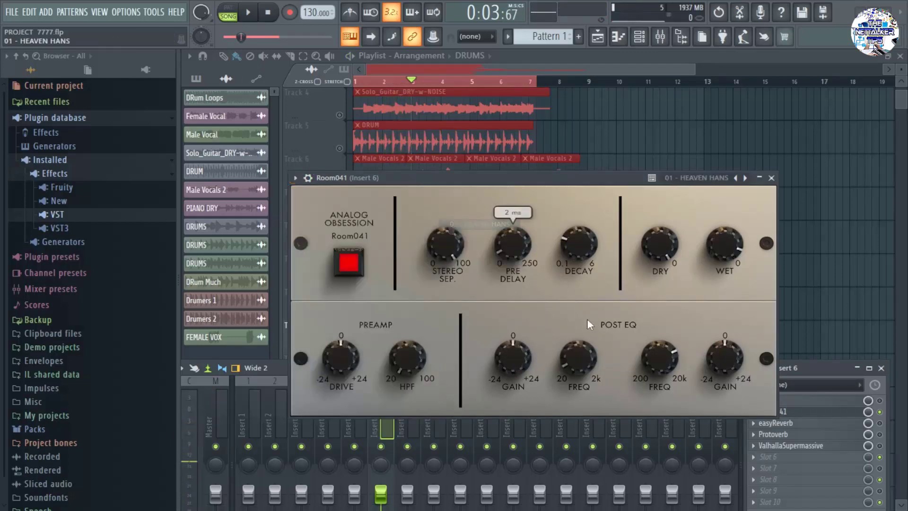
drag(565, 184, 568, 202)
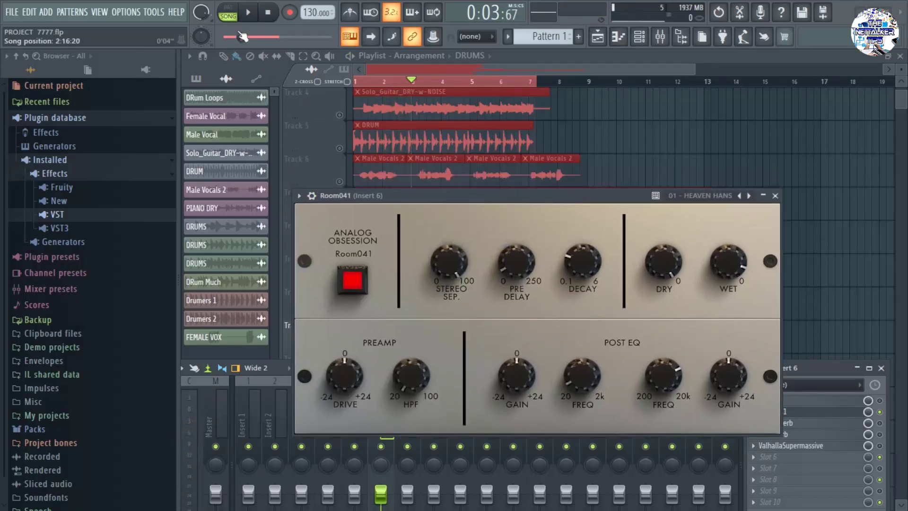
Play the female vocal, raise Room041's wet gain to -8.8 dB and move the plugin window.
click(250, 14)
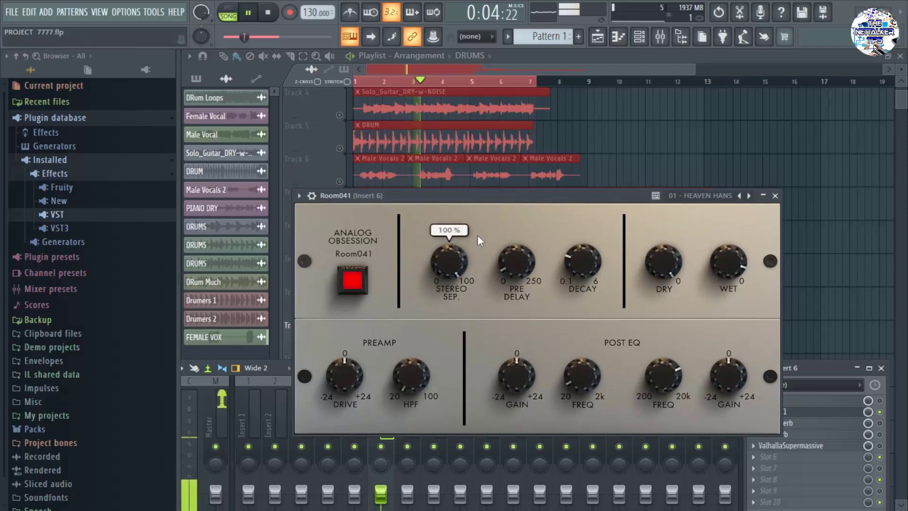
mouse_move(731, 262)
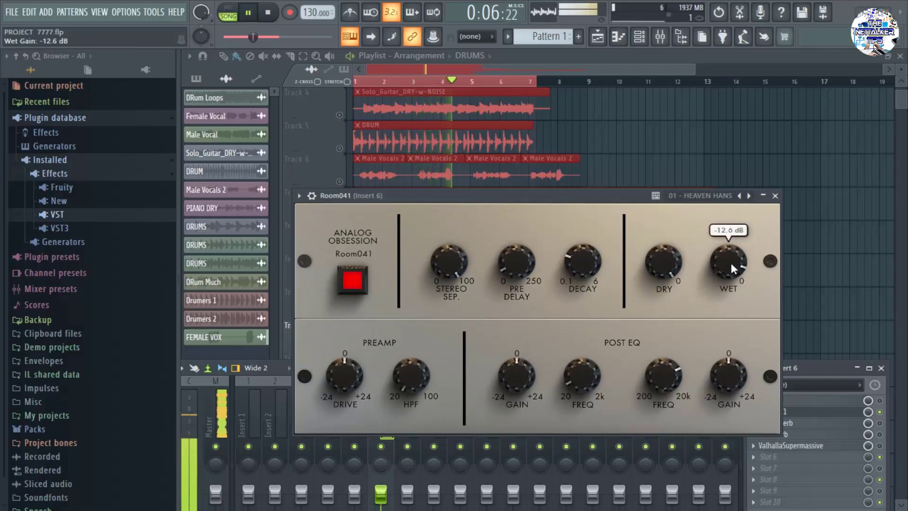
drag(731, 260, 731, 257)
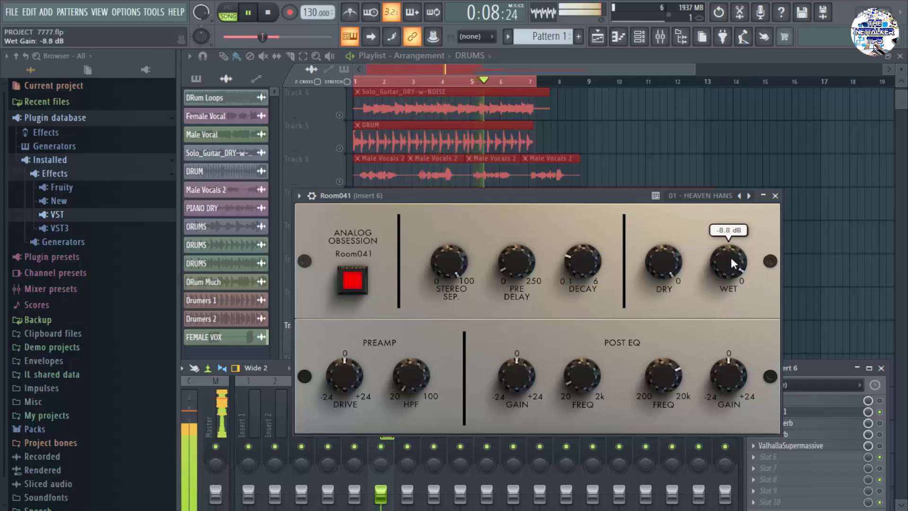
drag(537, 195, 522, 209)
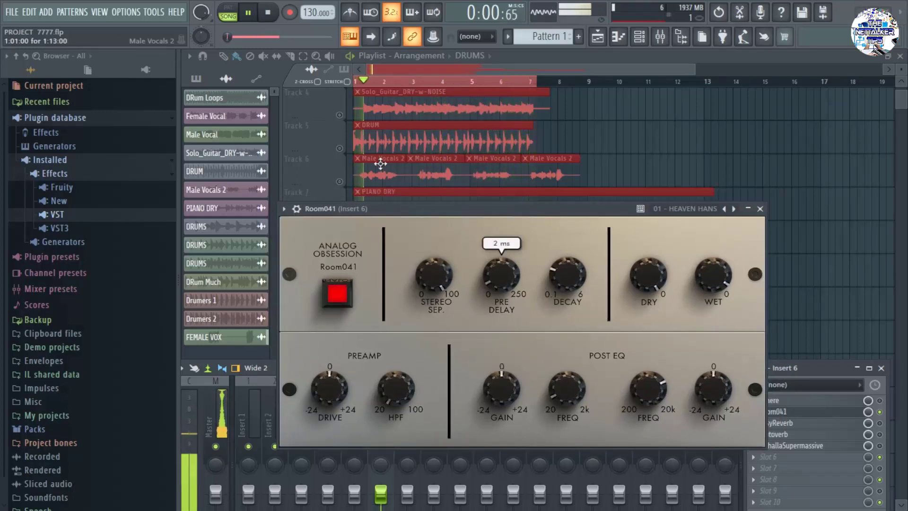
Compare the dry and reverberated female vocal by repeatedly toggling Room041's bypass during playback, and finally stop the track.
click(250, 13)
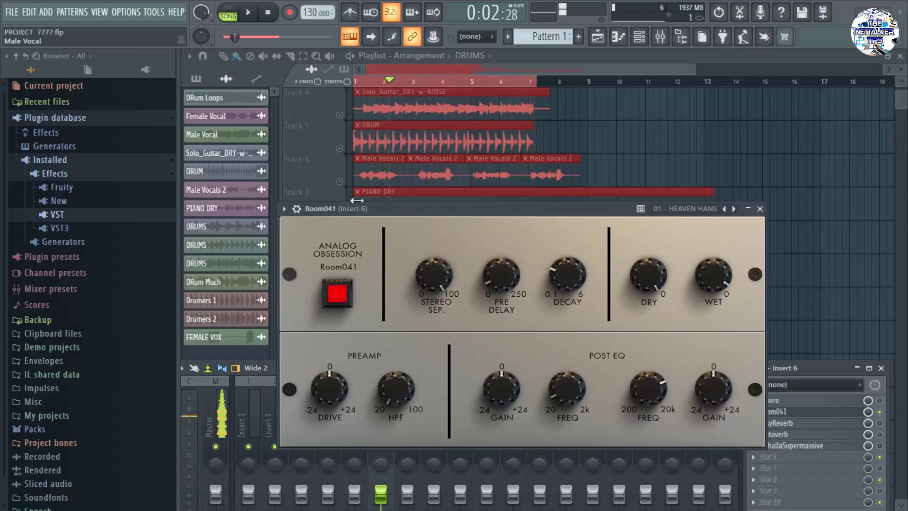
click(247, 12)
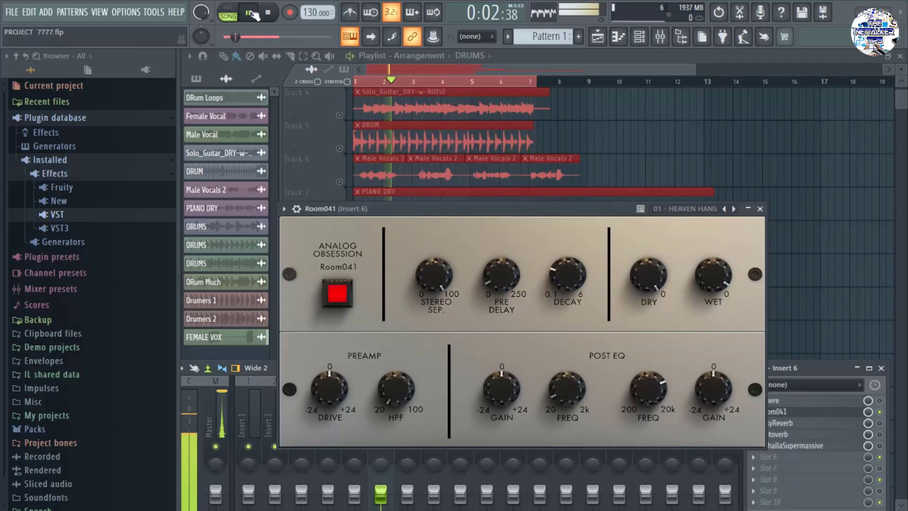
click(337, 294)
click(336, 294)
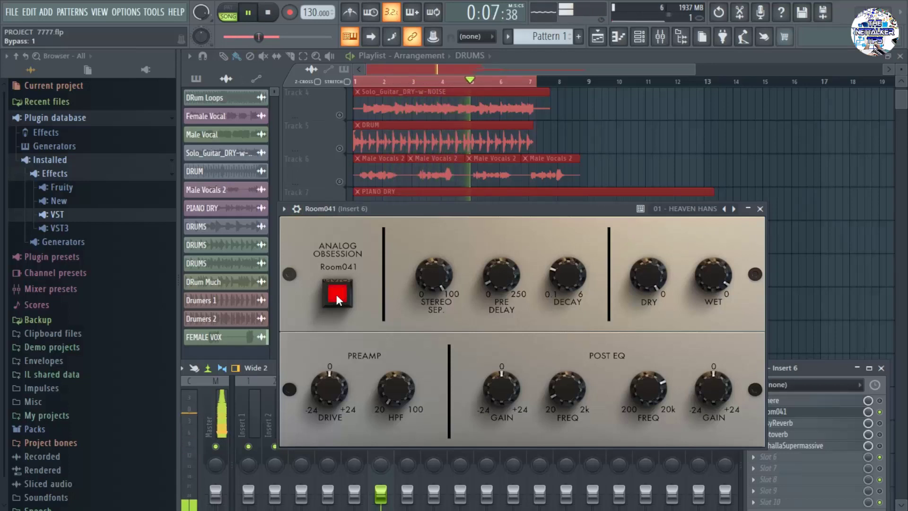
click(337, 294)
click(336, 294)
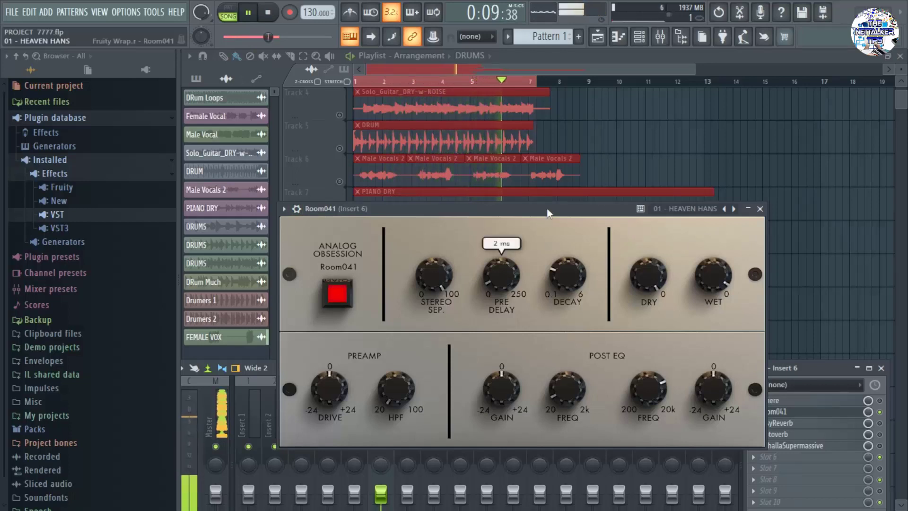
drag(549, 208, 598, 209)
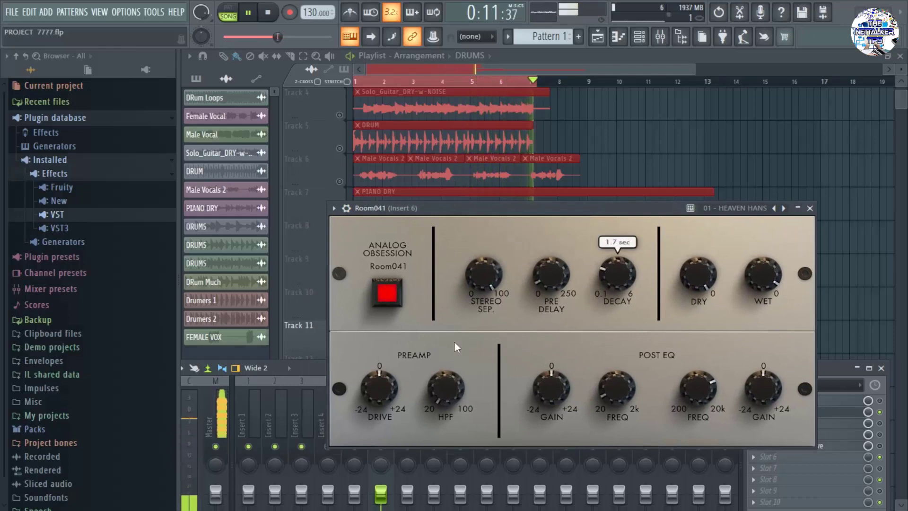
click(389, 295)
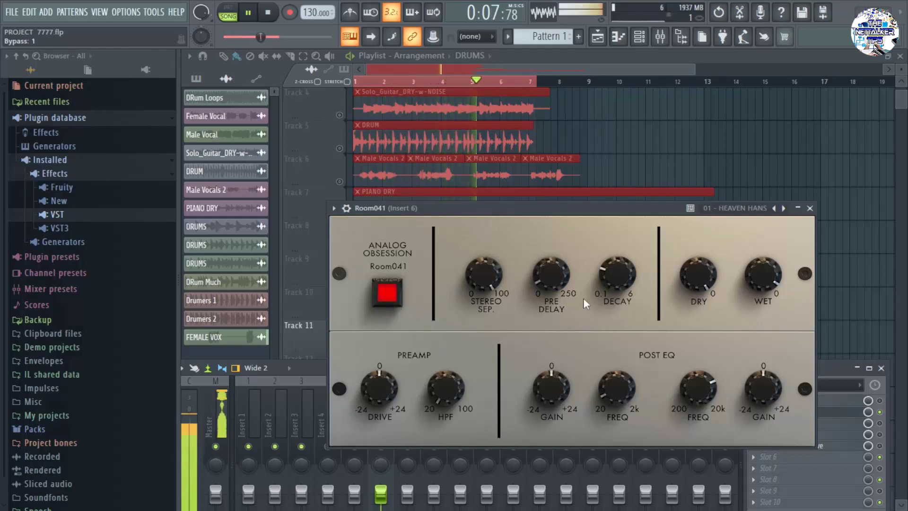
drag(599, 212, 572, 190)
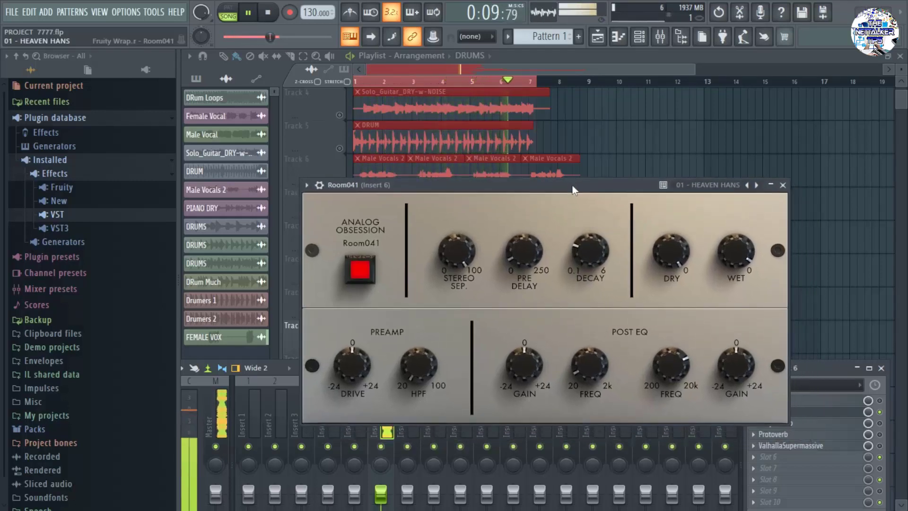
click(357, 270)
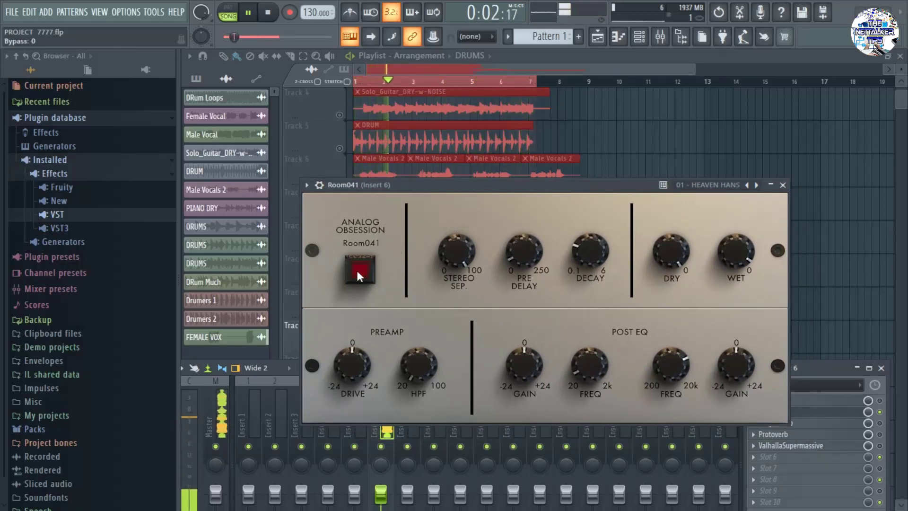
click(358, 269)
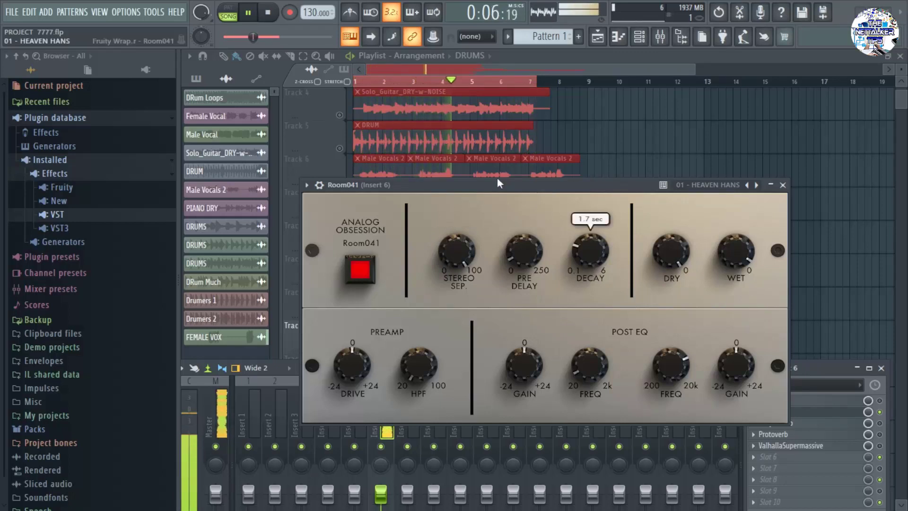
click(269, 15)
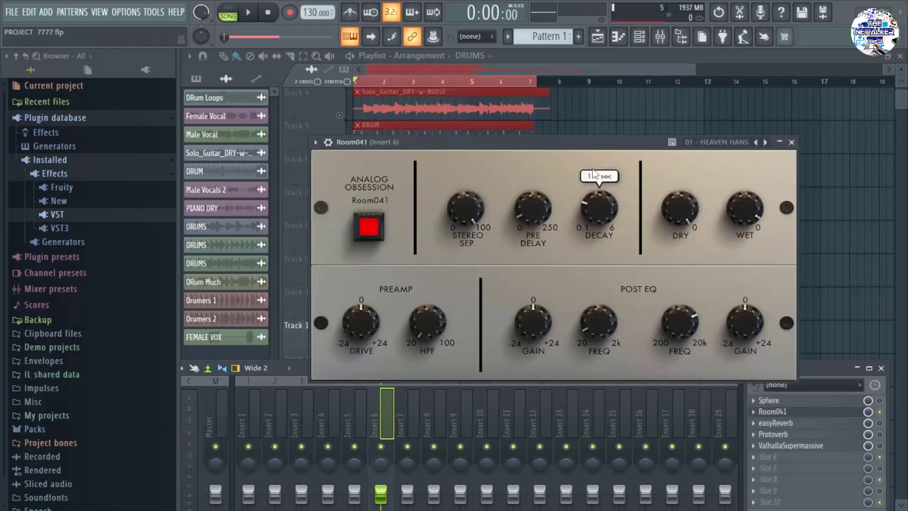
Close Room041, open easyReverb from the Insert 6 effect slots and start playback with it in view.
click(792, 143)
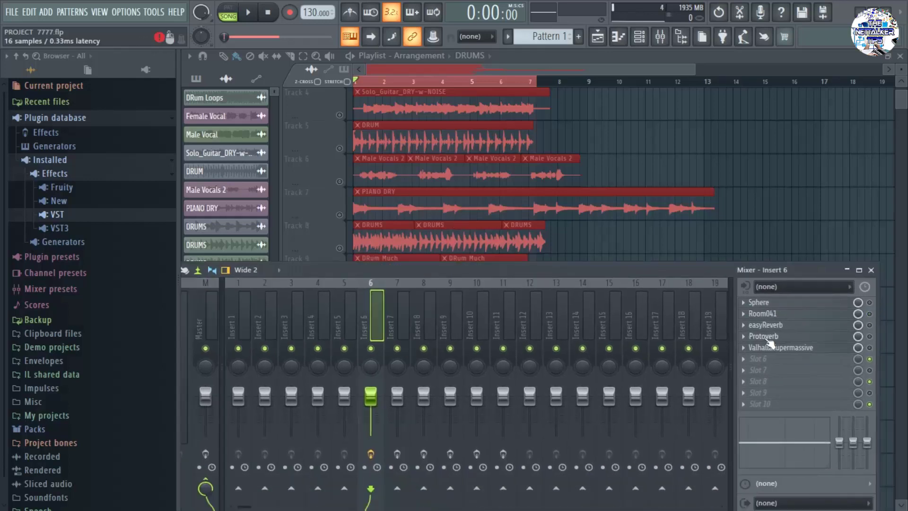
click(769, 326)
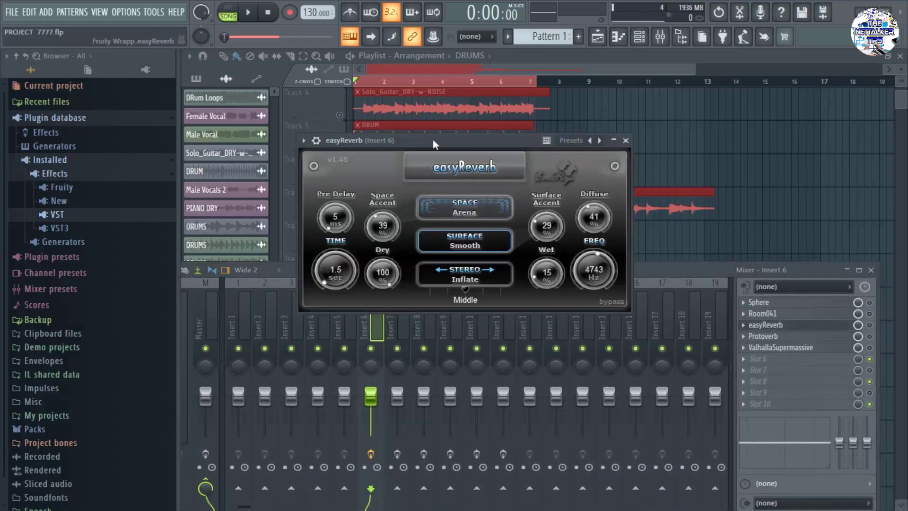
drag(430, 138, 495, 187)
click(249, 15)
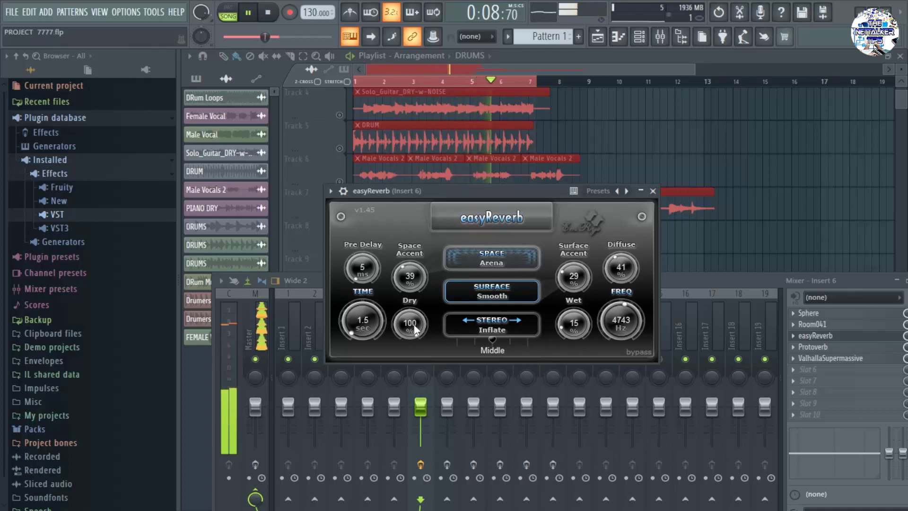
Try easyReverb's dry mix at 66 %, restore it to 100 %, and reduce the space accent to 26 %.
scroll(413, 327, down, 2)
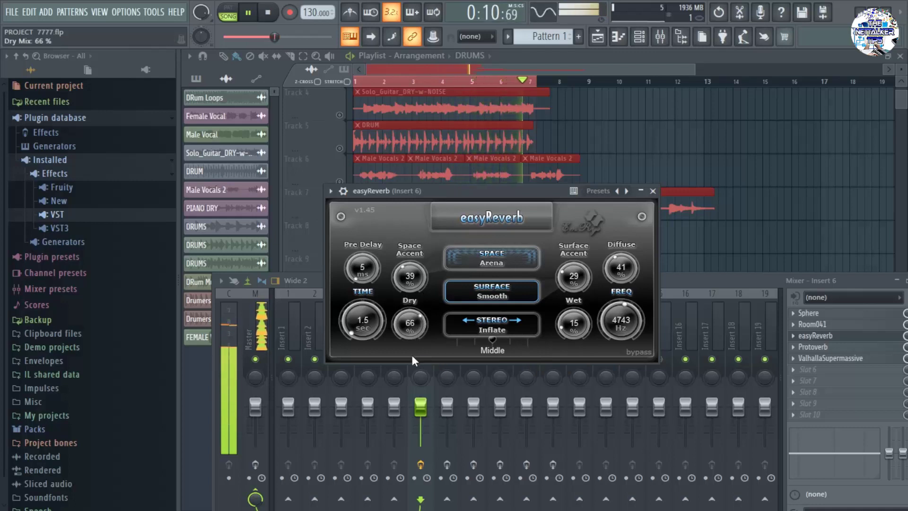
drag(412, 356, 409, 286)
drag(467, 194, 474, 187)
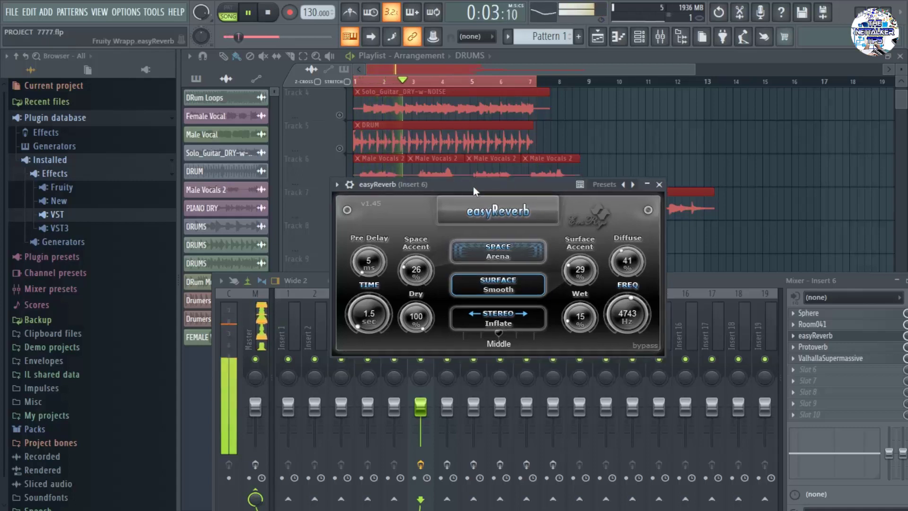
drag(409, 277, 410, 285)
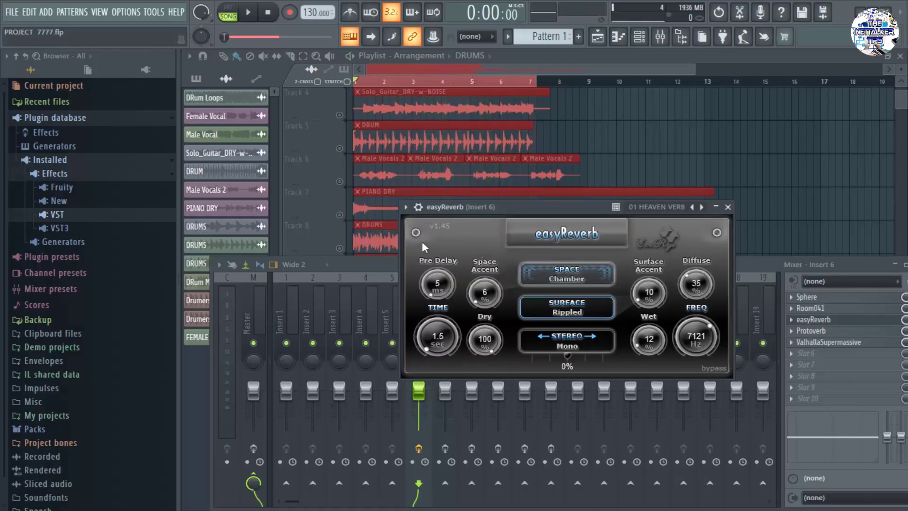
Open easyReverb's preset list to show the 01 HEAVEN VERB preset among the available presets.
click(405, 208)
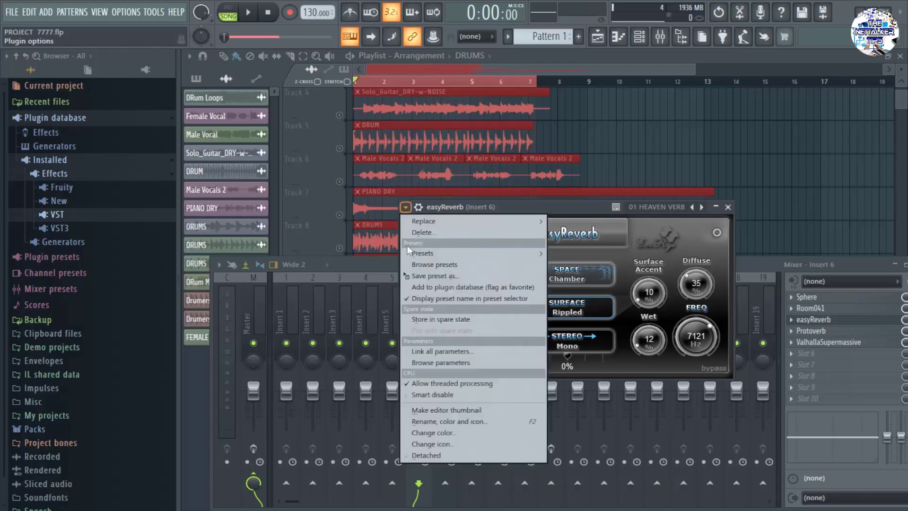
mouse_move(446, 254)
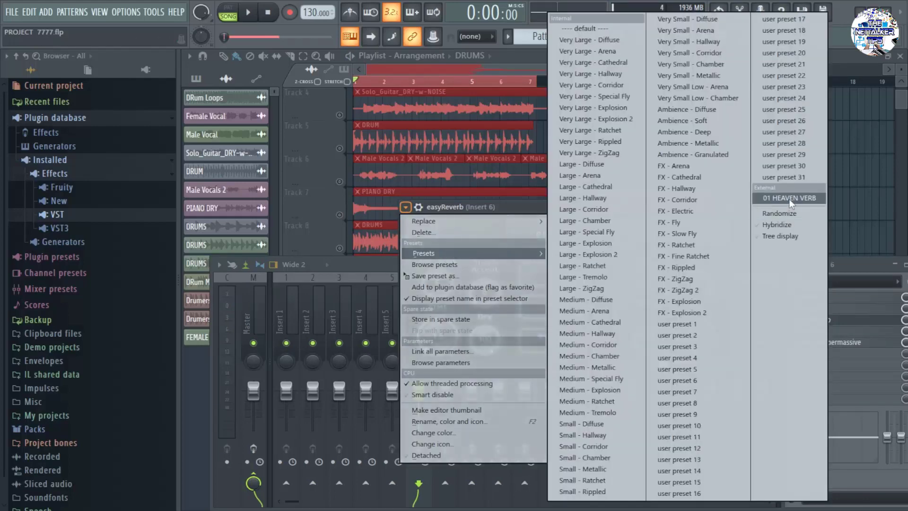
click(776, 213)
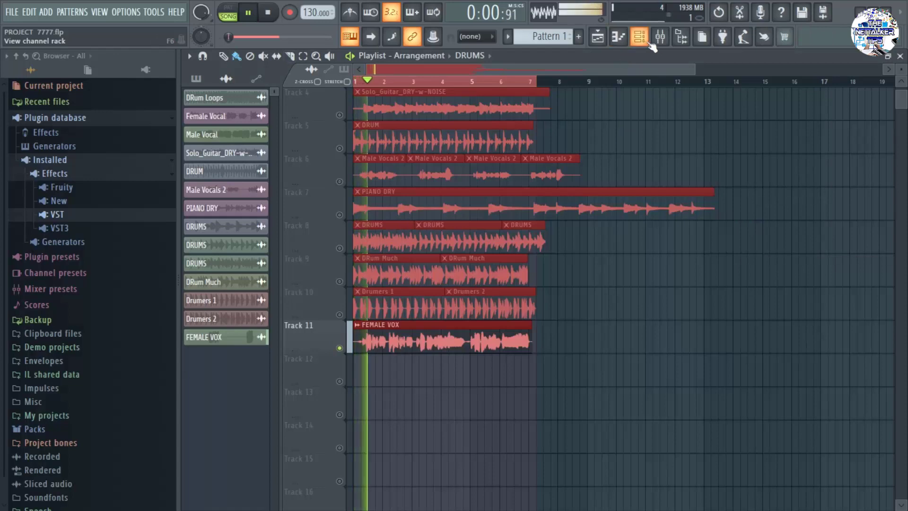
Bring up the mixer, reopen easyReverb from Insert 6 and arrange both windows below the playlist clips.
click(660, 37)
drag(746, 236, 678, 232)
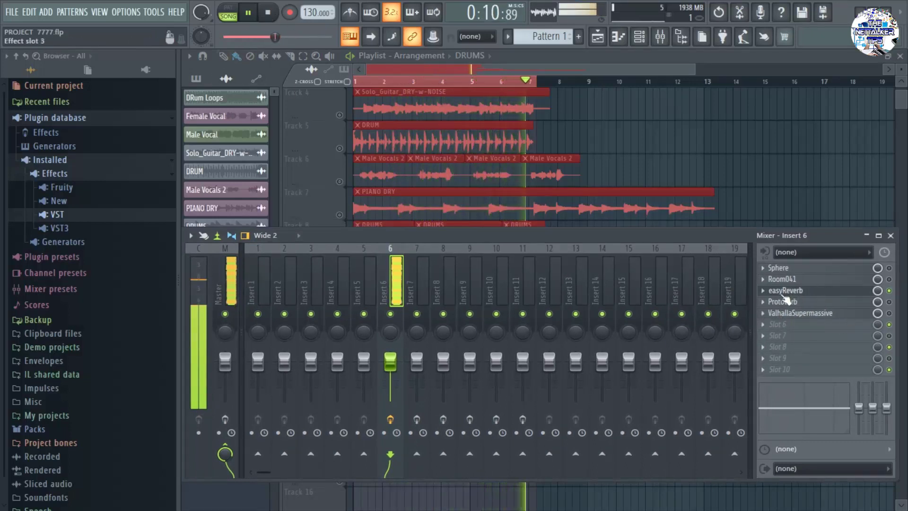
click(800, 291)
drag(573, 206, 543, 172)
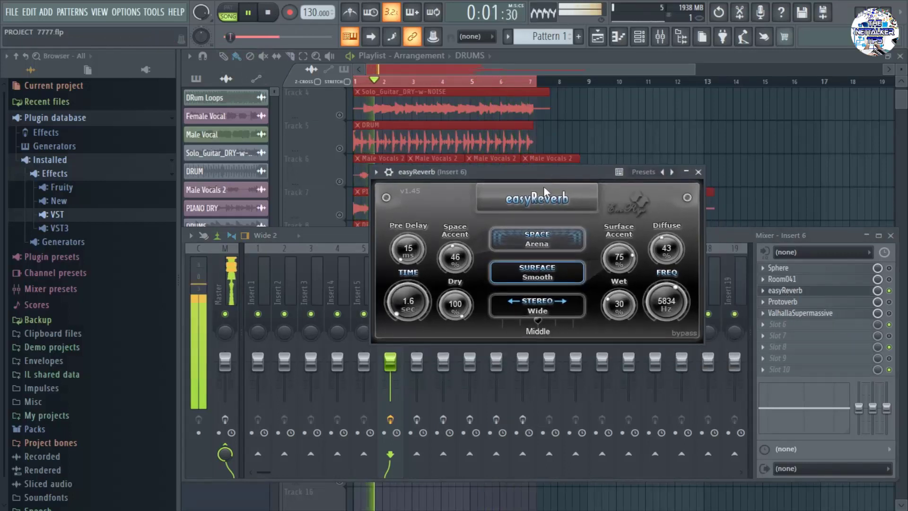
Set easyReverb's surface accent to 77 % during playback and reposition the plugin window.
drag(623, 253, 620, 239)
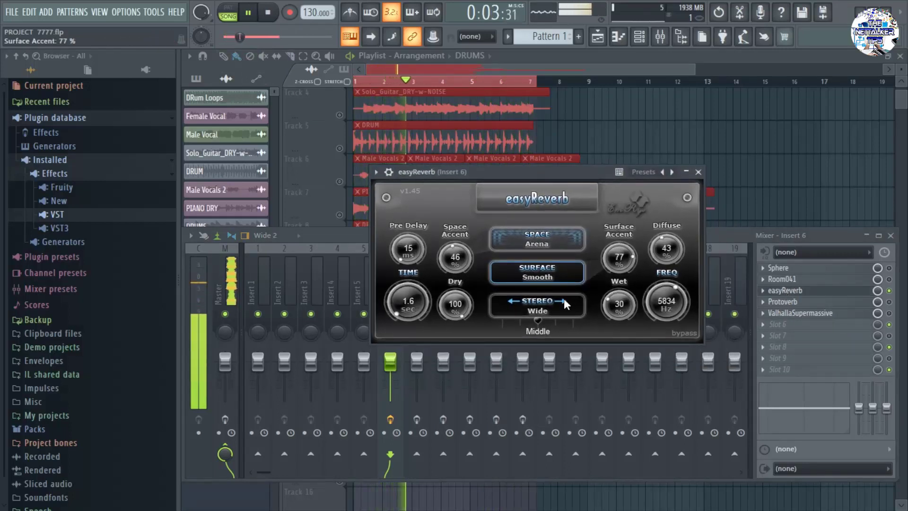
drag(461, 297, 504, 232)
drag(523, 171, 527, 188)
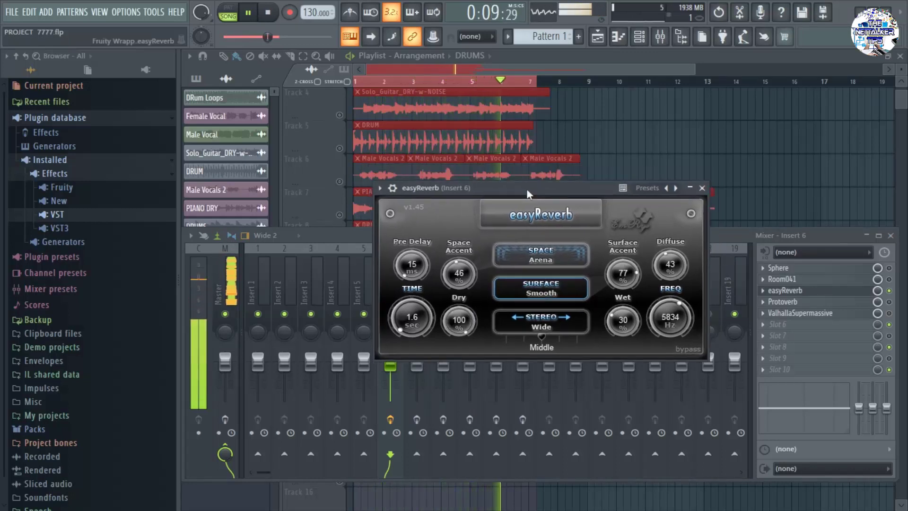
Set easyReverb's wet mix to 34 %, stop playback, and switch its space type to Hallway.
mouse_move(620, 319)
mouse_down()
mouse_move(631, 355)
mouse_move(621, 316)
mouse_up()
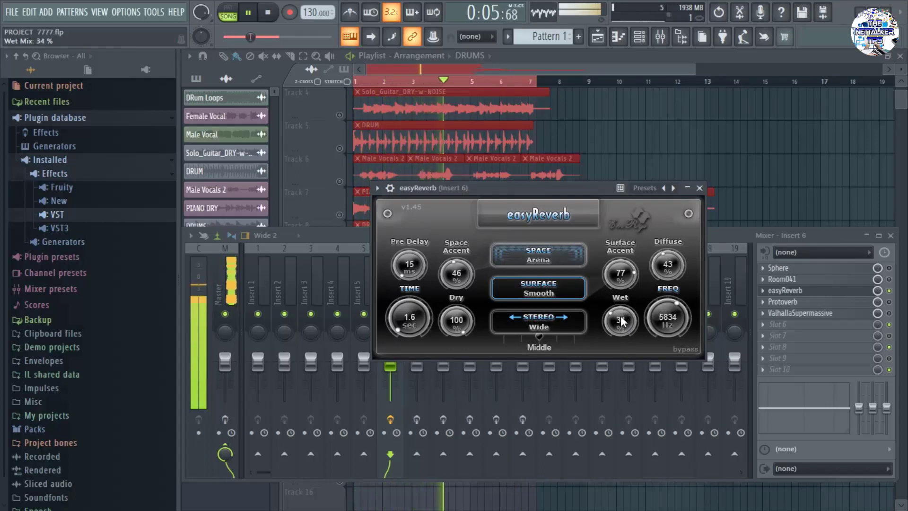
key(space)
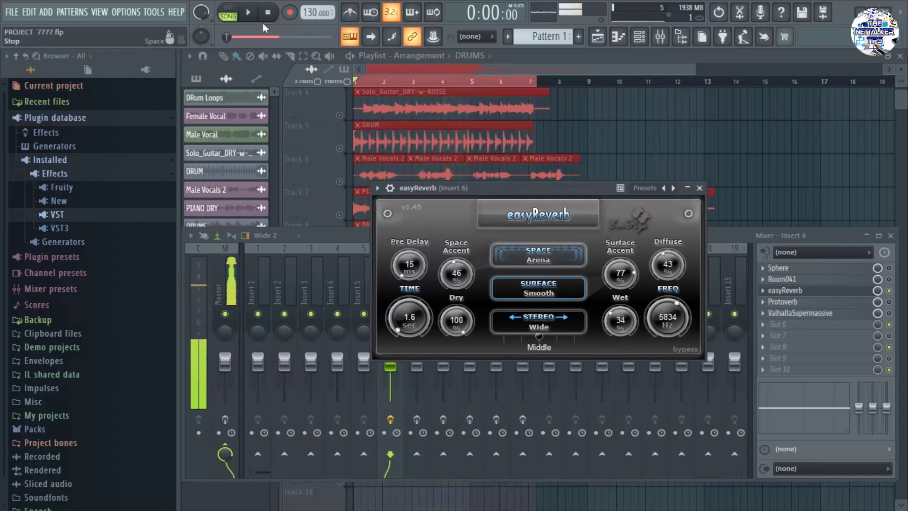
click(537, 257)
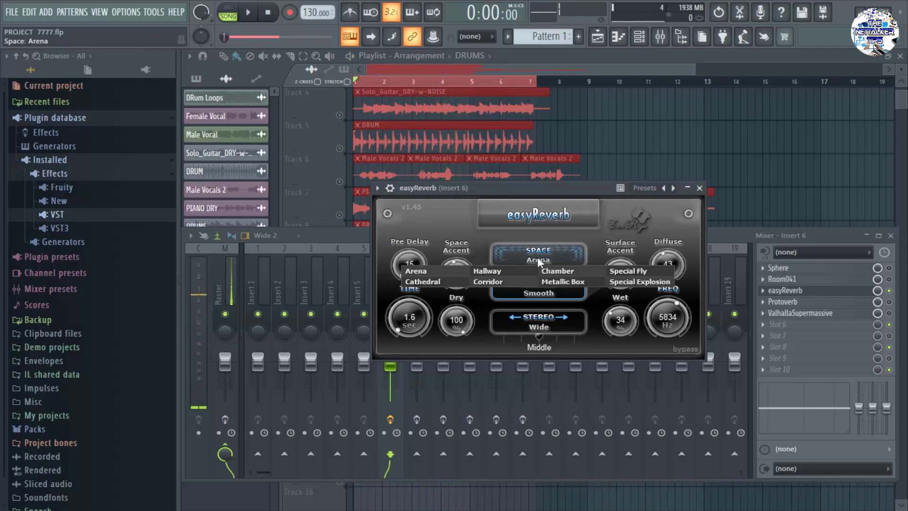
click(486, 272)
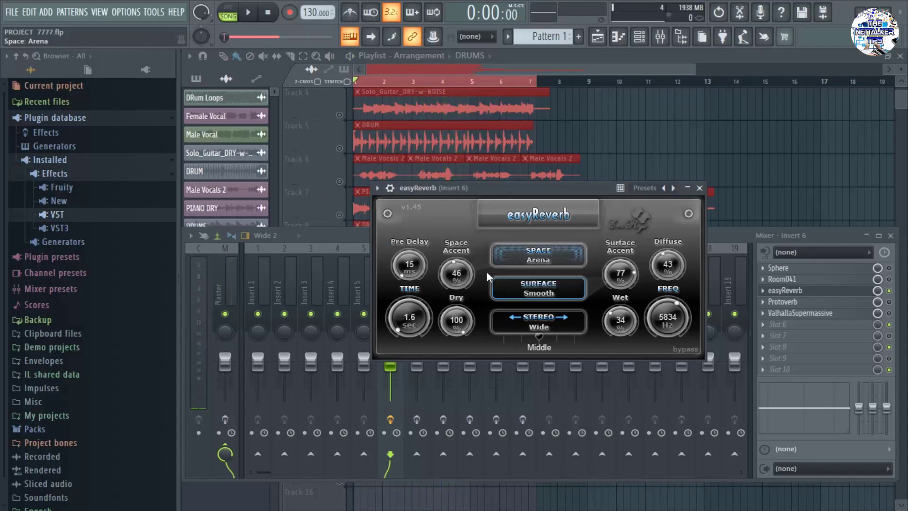
Set easyReverb's surface to Waves and stereo mode to Inflate, and audition the result in playback.
click(540, 292)
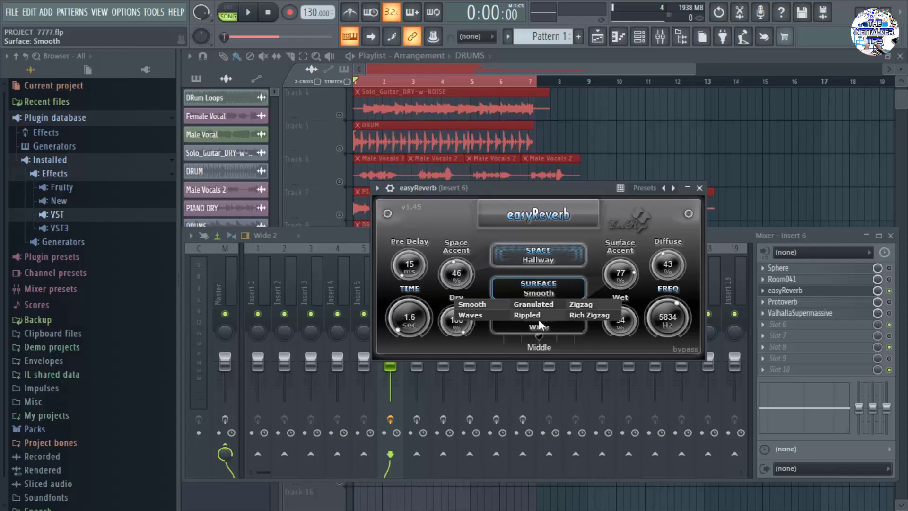
click(473, 315)
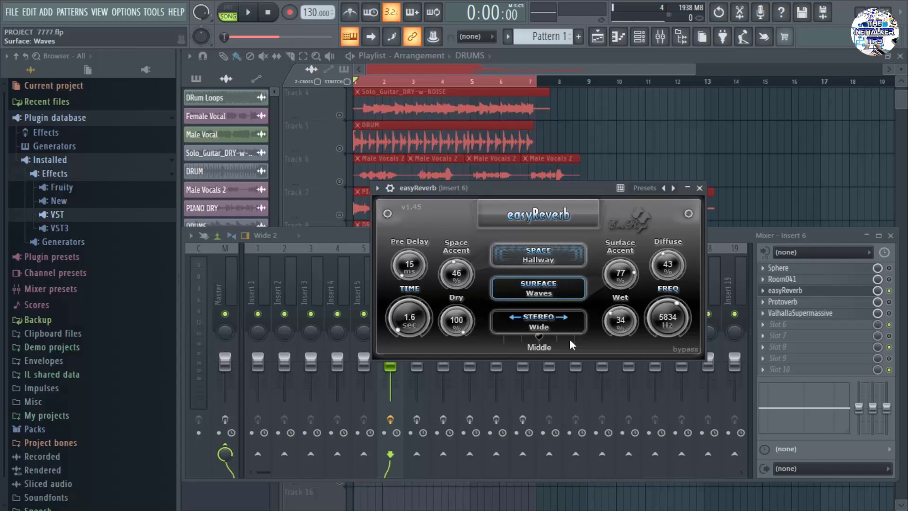
click(543, 324)
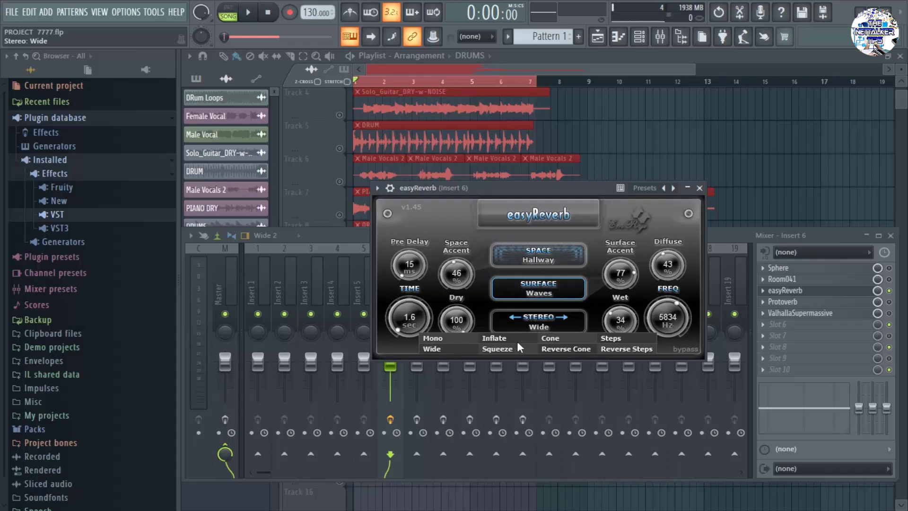
click(496, 339)
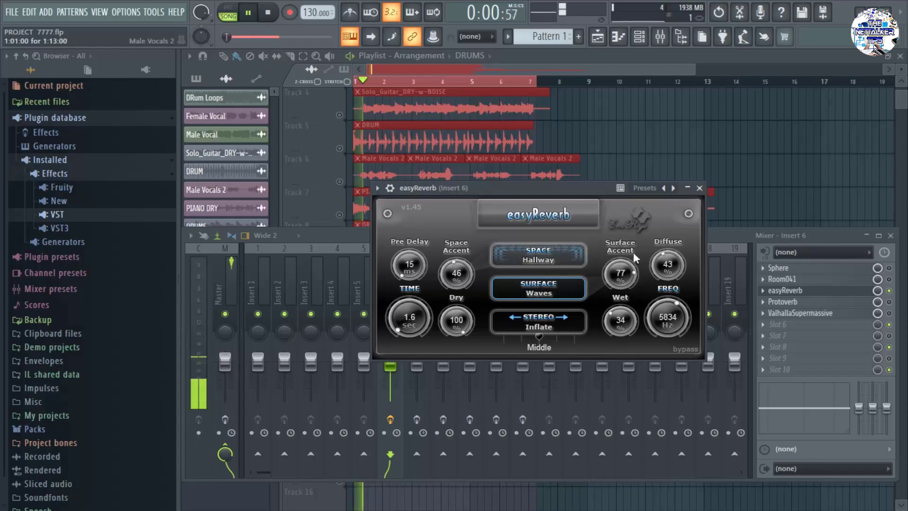
drag(555, 188, 541, 220)
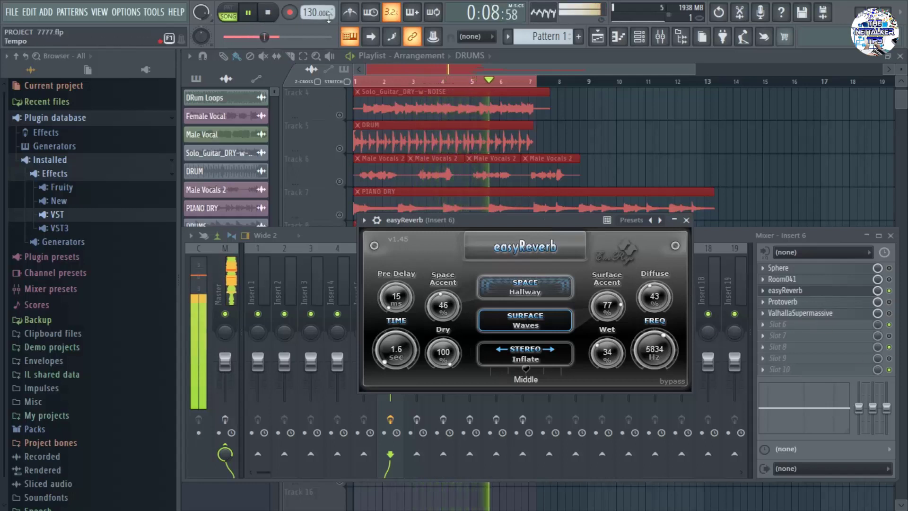
key(space)
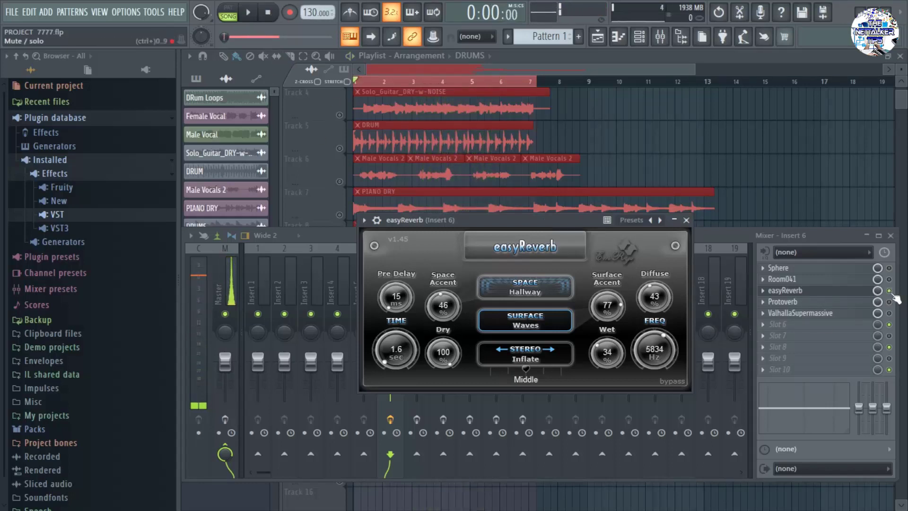
Close easyReverb and open Protoverb from Insert 6, placing its window over the playlist and mixer.
drag(541, 219, 524, 145)
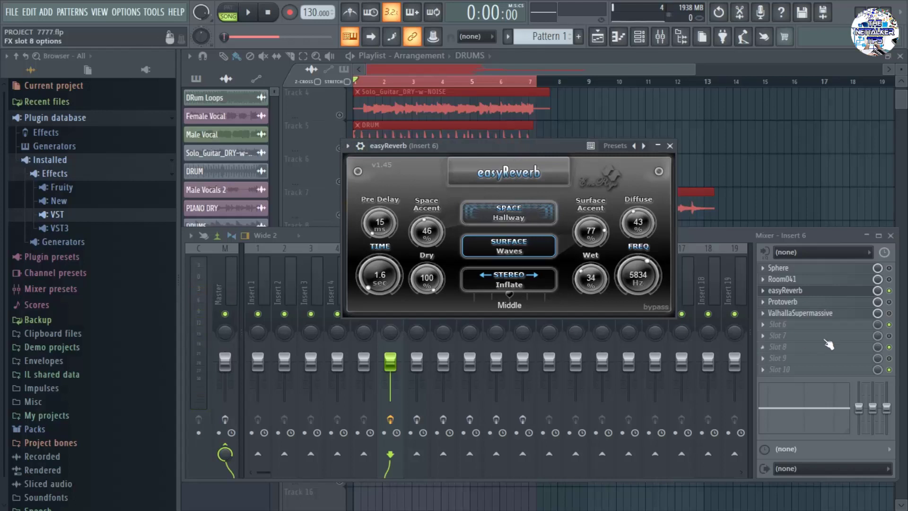
click(670, 146)
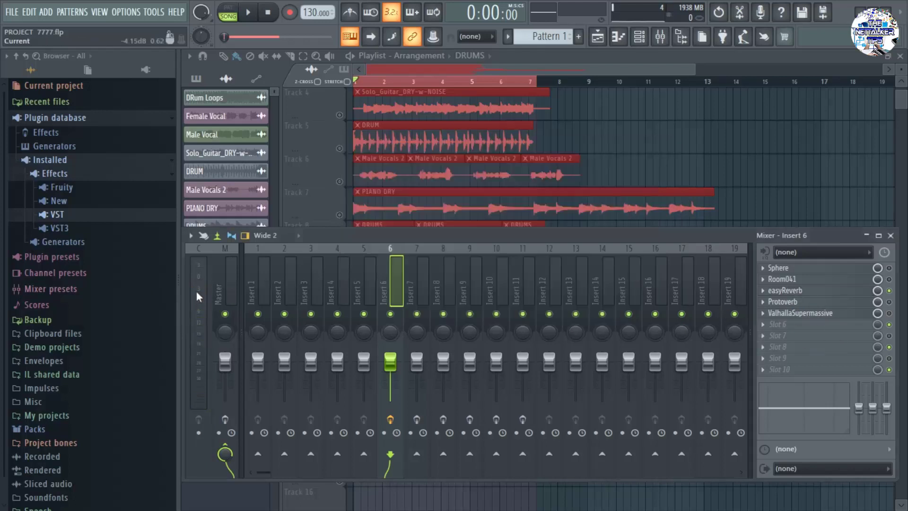
click(783, 301)
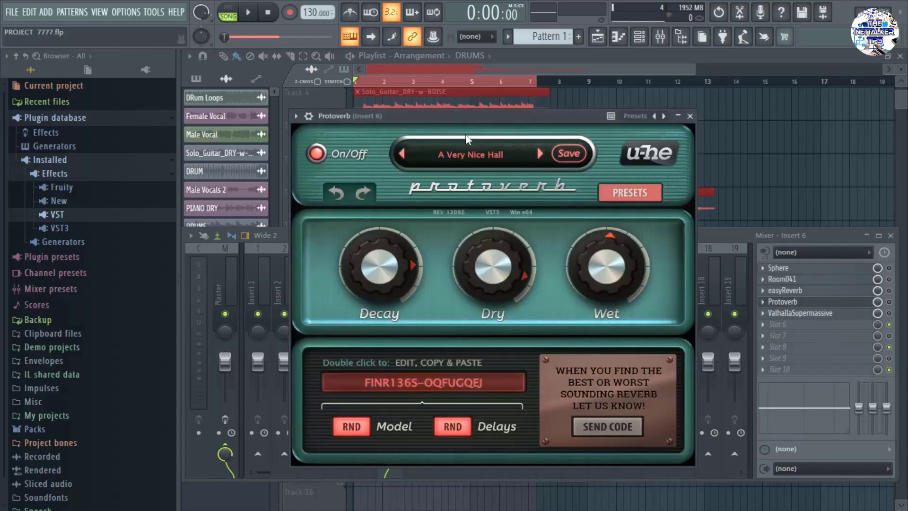
drag(521, 116, 570, 128)
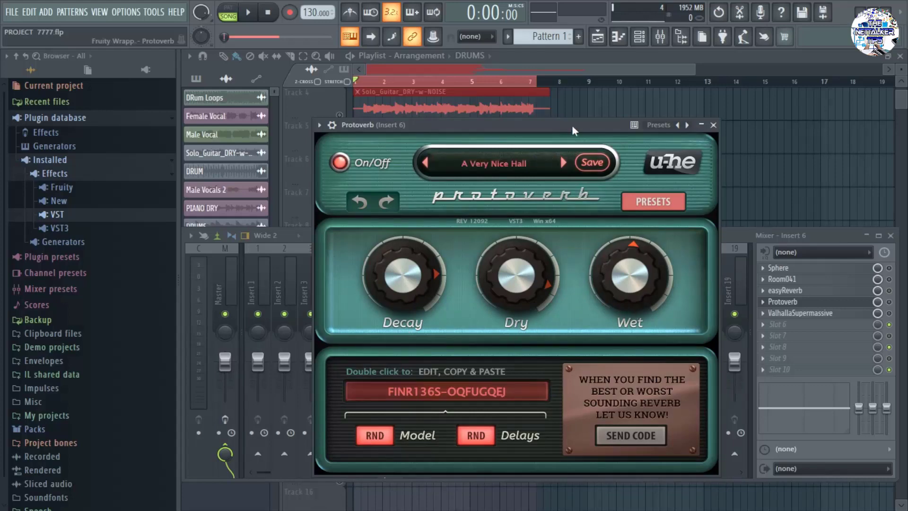
drag(572, 125, 527, 115)
Start playback and adjust Protoverb with decay at 75, dry at 94 and a higher wet level.
click(209, 493)
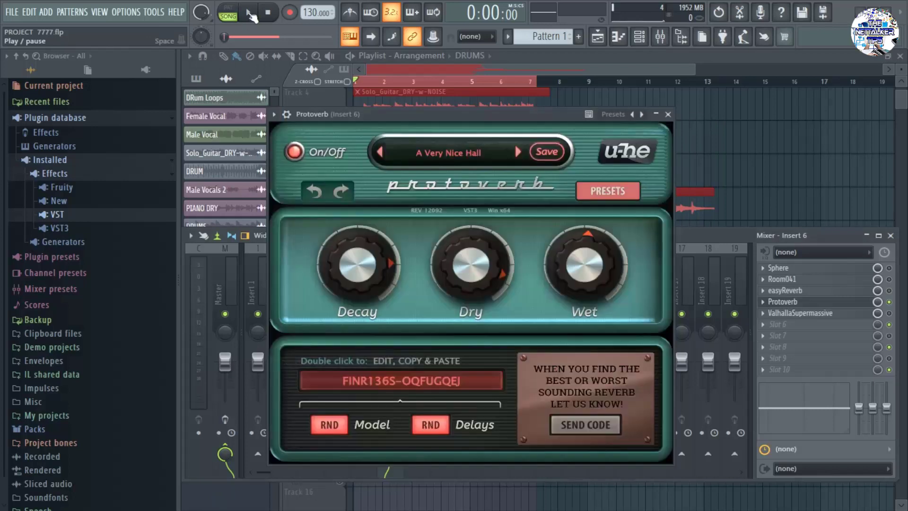
click(249, 13)
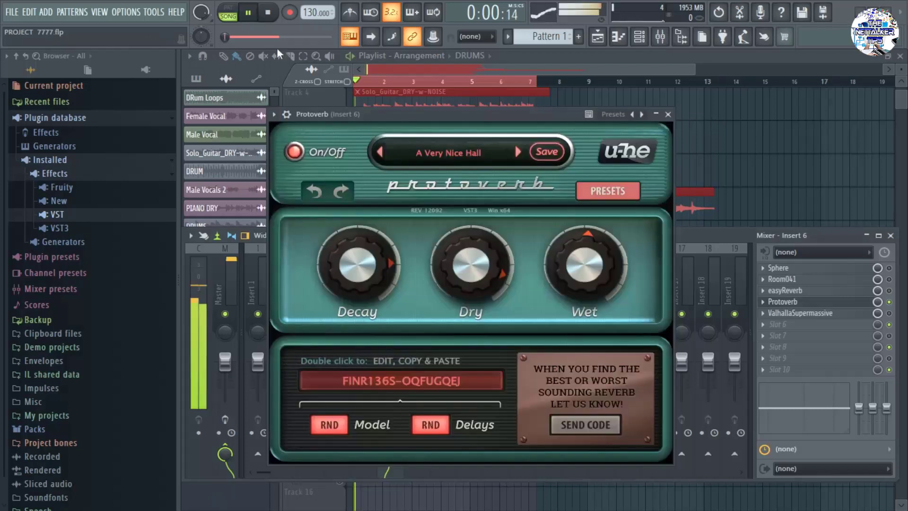
drag(479, 116, 505, 131)
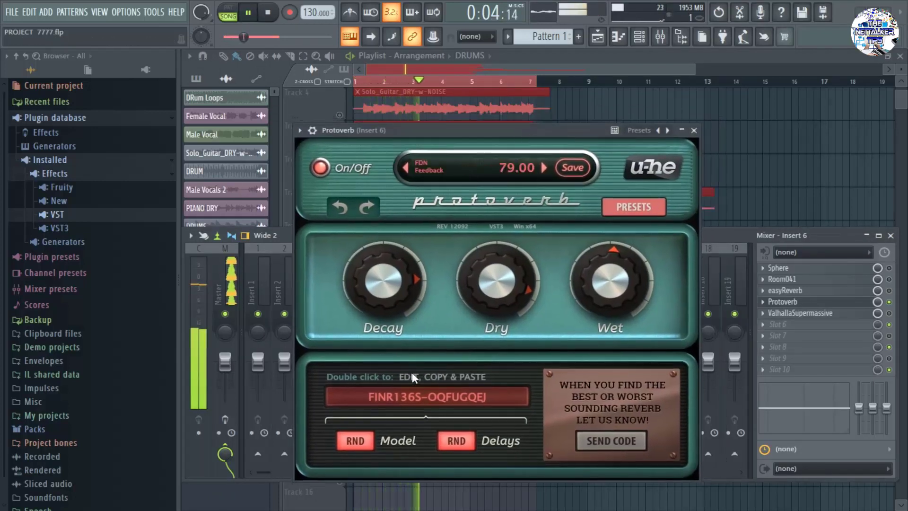
mouse_move(388, 291)
mouse_down()
mouse_move(385, 281)
mouse_move(387, 297)
mouse_up()
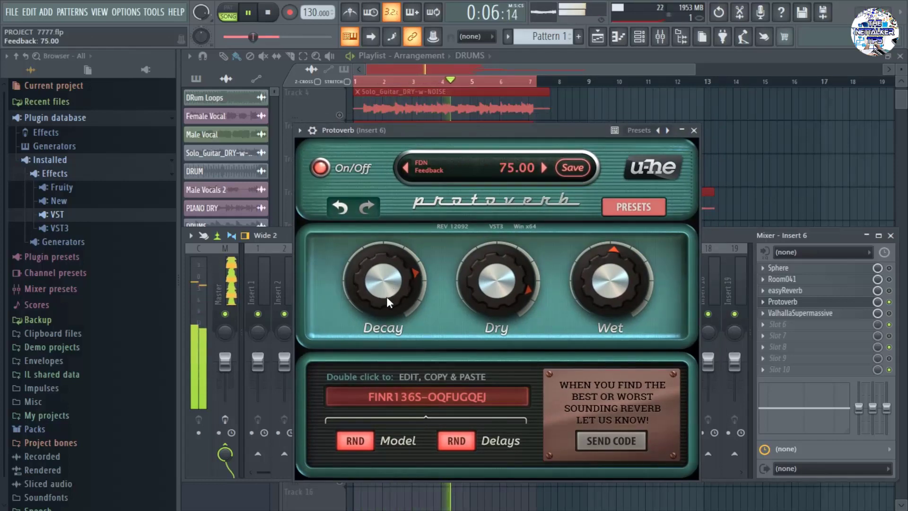
mouse_move(496, 284)
mouse_down()
mouse_move(497, 294)
mouse_move(499, 284)
mouse_up()
drag(611, 280, 612, 258)
drag(533, 130, 547, 121)
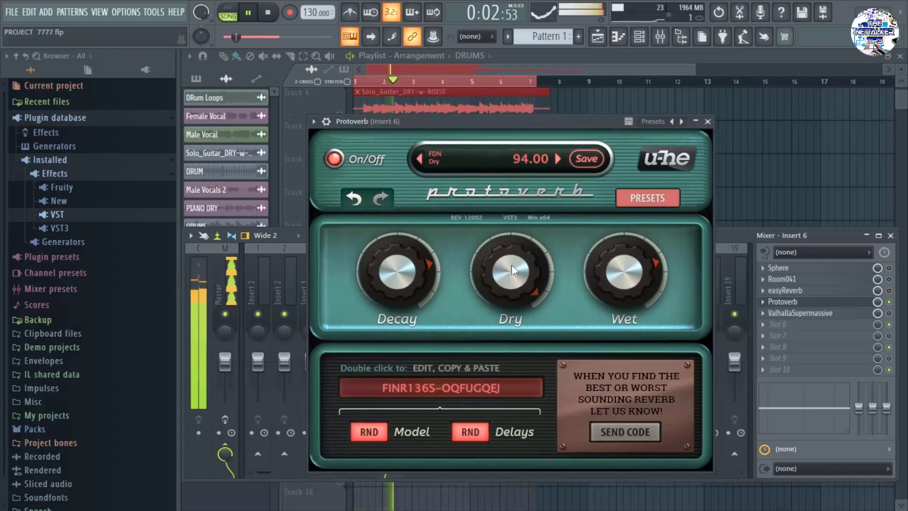
Try Protoverb with dry at 0, bring dry back up to 91, and lower the decay to 36.
drag(514, 271, 544, 392)
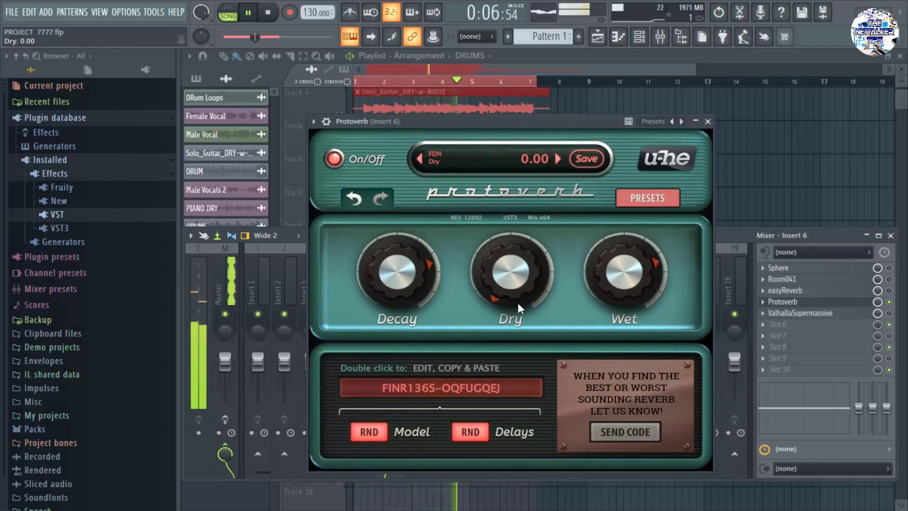
drag(518, 302, 498, 153)
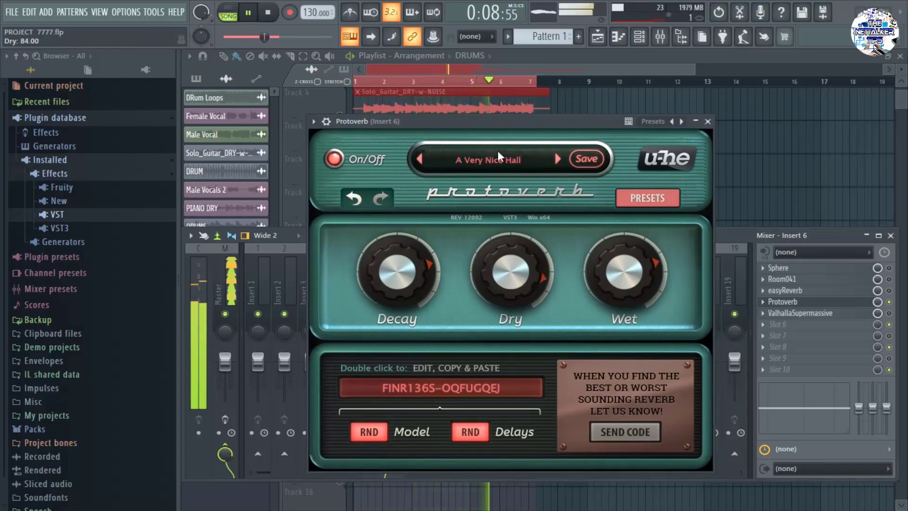
drag(397, 269, 406, 296)
drag(508, 297, 506, 279)
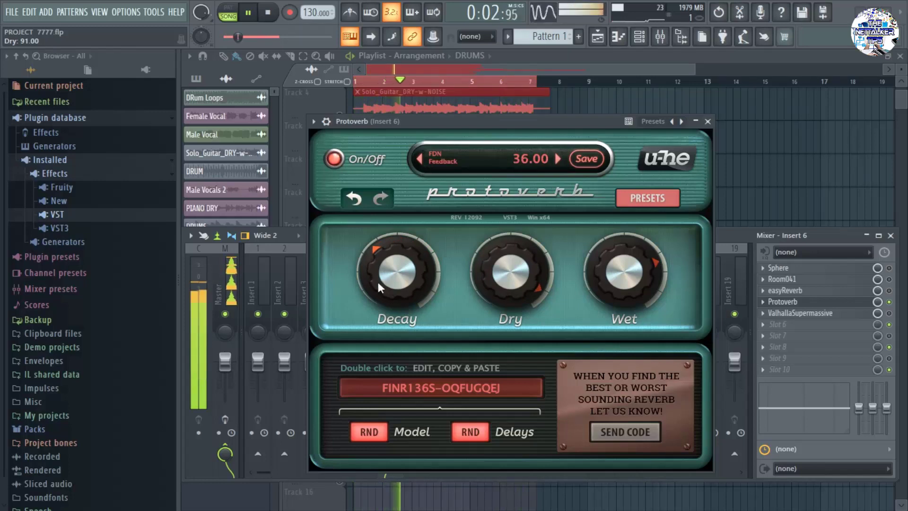
Bring Protoverb's decay back up to about 70 and set its wet level to 85.
drag(388, 262, 390, 207)
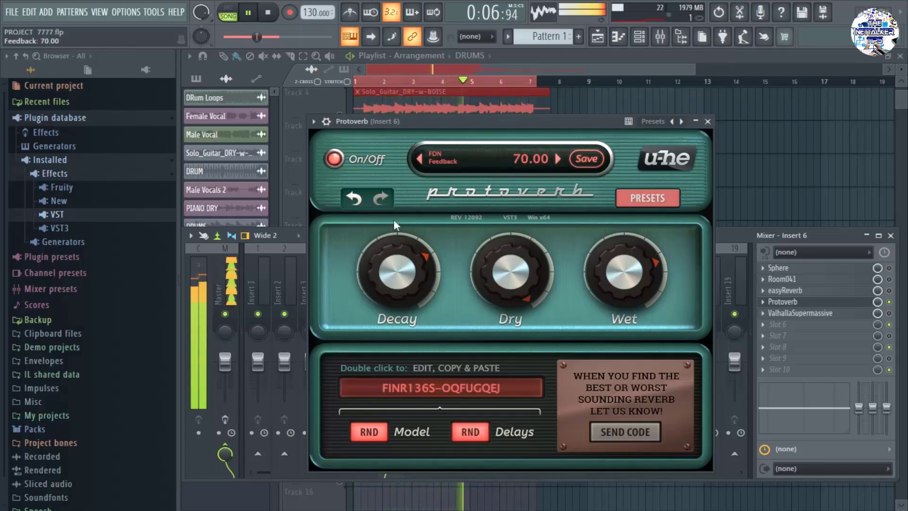
drag(388, 248, 389, 253)
drag(629, 280, 629, 264)
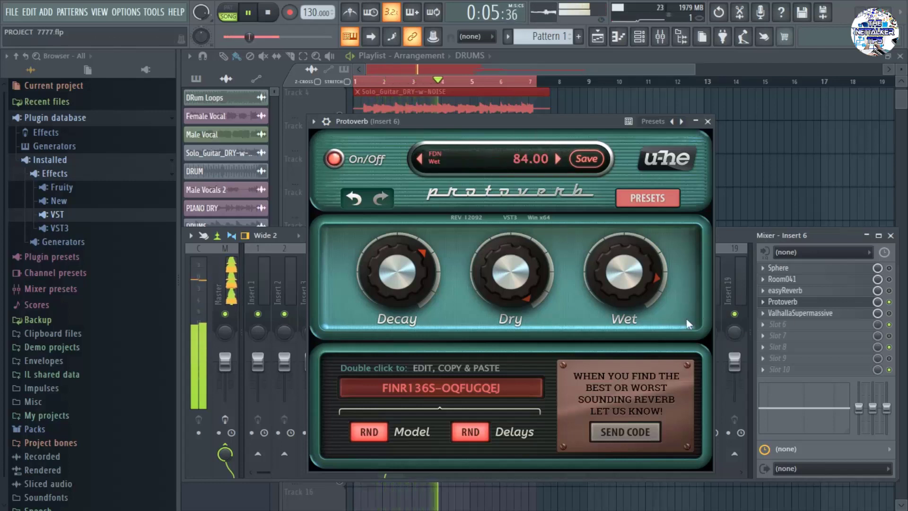
drag(631, 280, 631, 278)
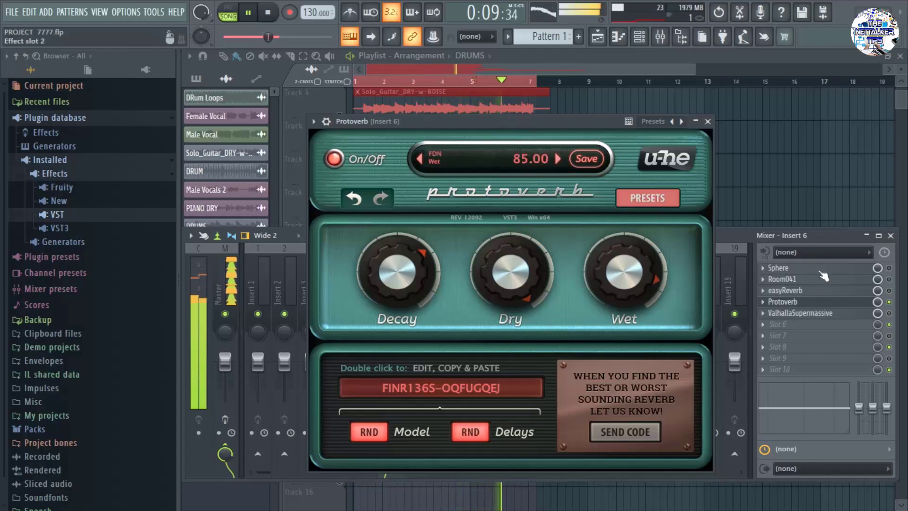
Bypass Protoverb on Insert 6 and re-enable it during playback to compare the sound with and without reverb.
drag(517, 123, 504, 125)
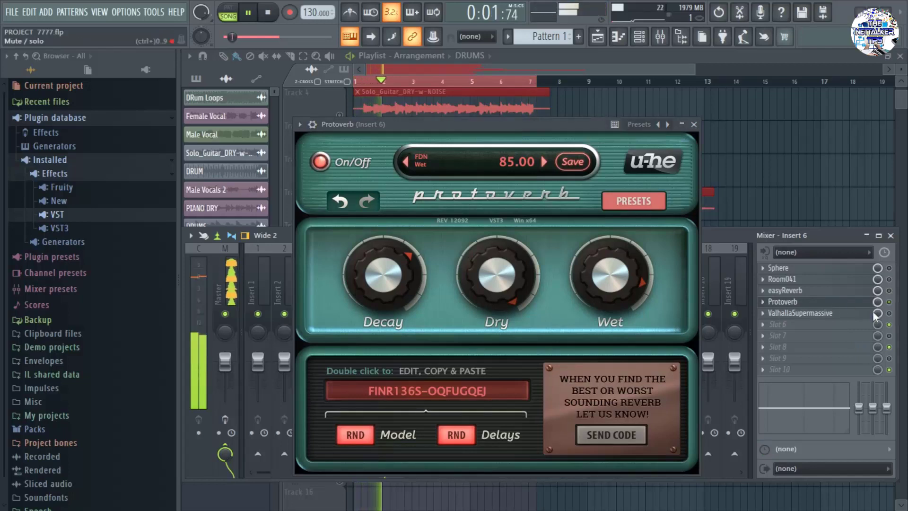
drag(505, 128, 527, 125)
click(889, 301)
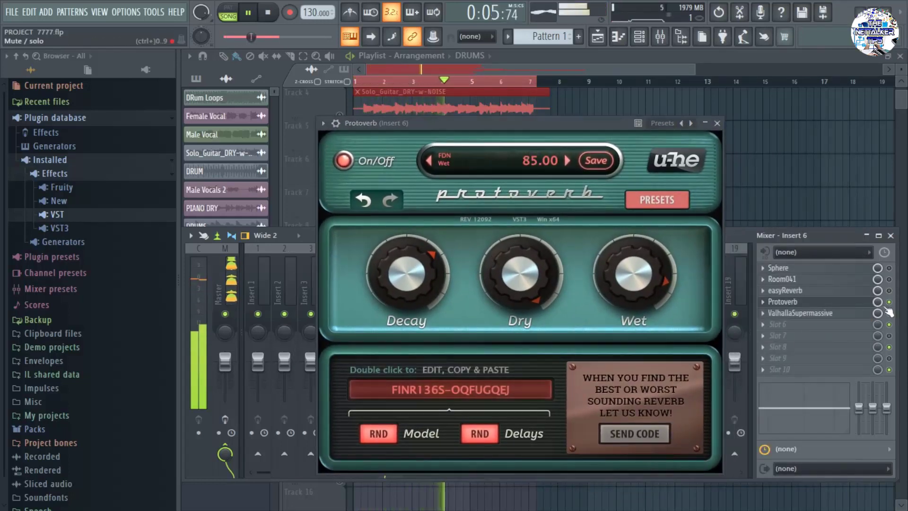
Set Protoverb's decay to 71, dry to 94 and wet to 76 during playback.
drag(490, 123, 495, 135)
drag(407, 294, 413, 277)
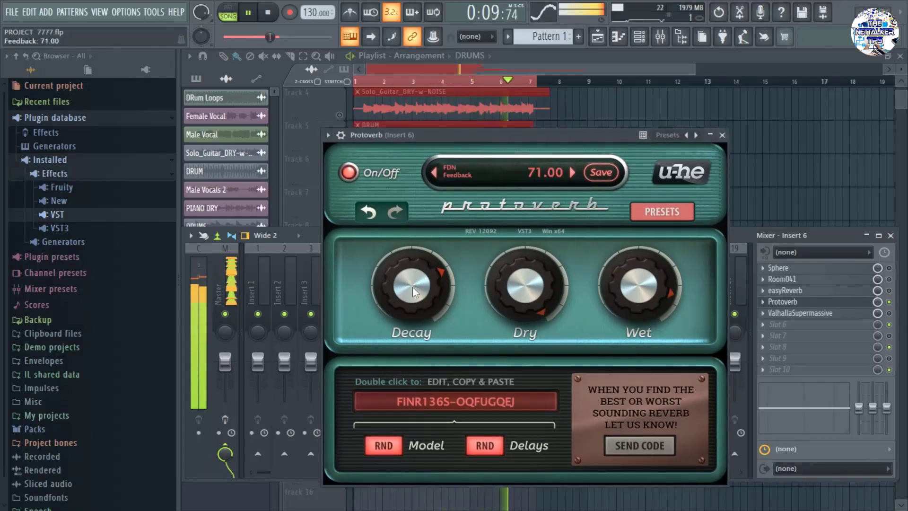
drag(523, 294, 520, 314)
drag(642, 283, 642, 312)
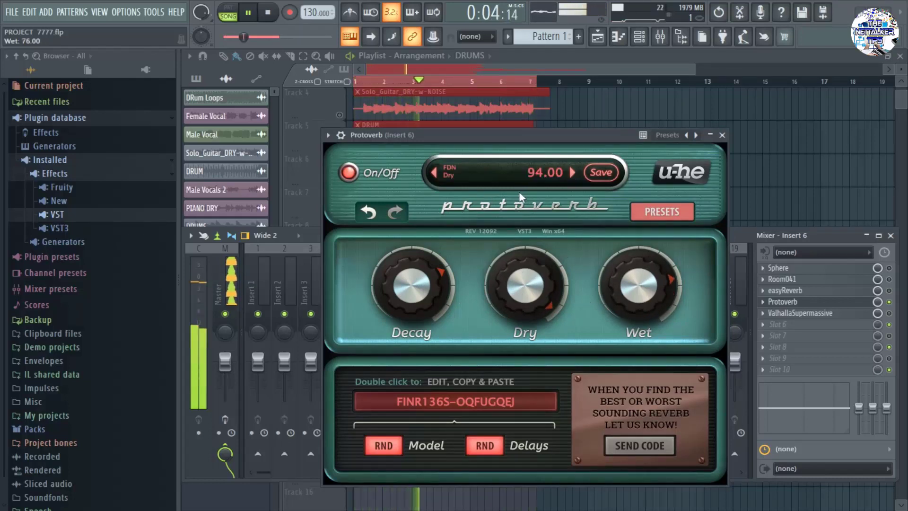
click(515, 174)
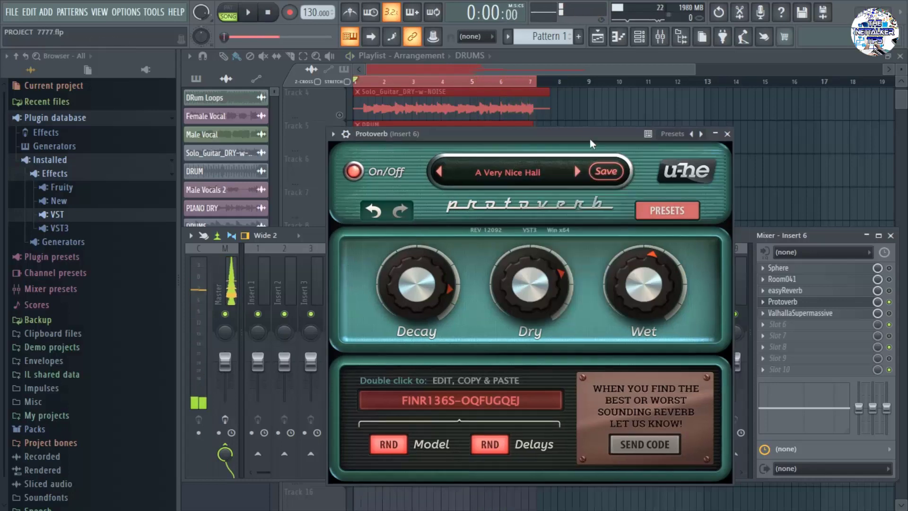
Hide the mixer, move Protoverb clear of the track list, and play the FEMALE VOX track soloed.
key(F9)
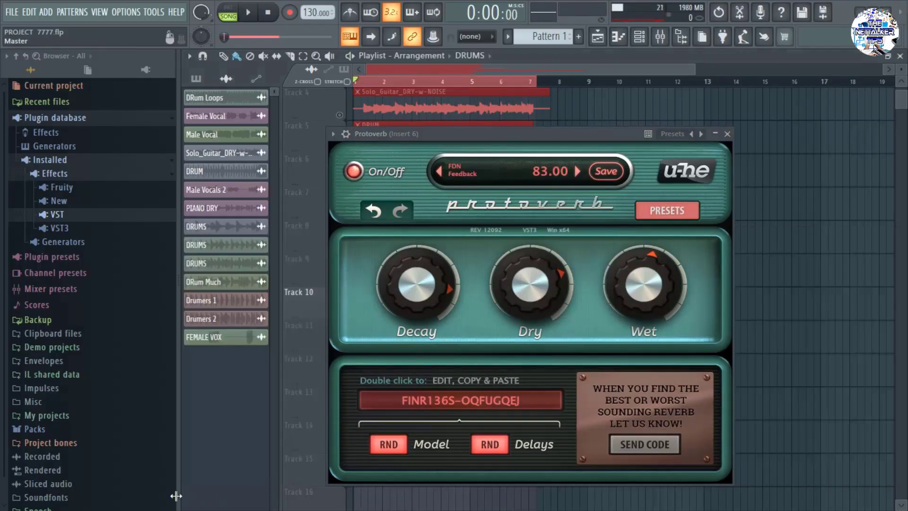
drag(512, 135, 633, 98)
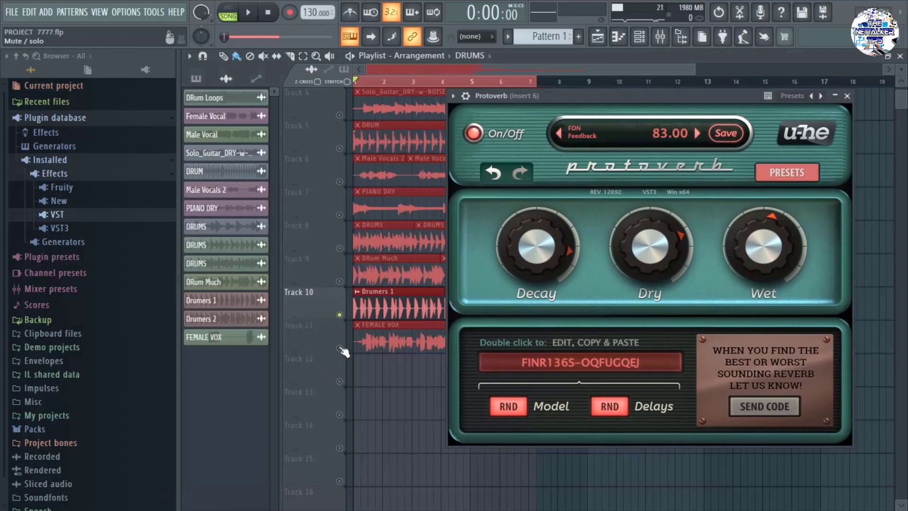
key(space)
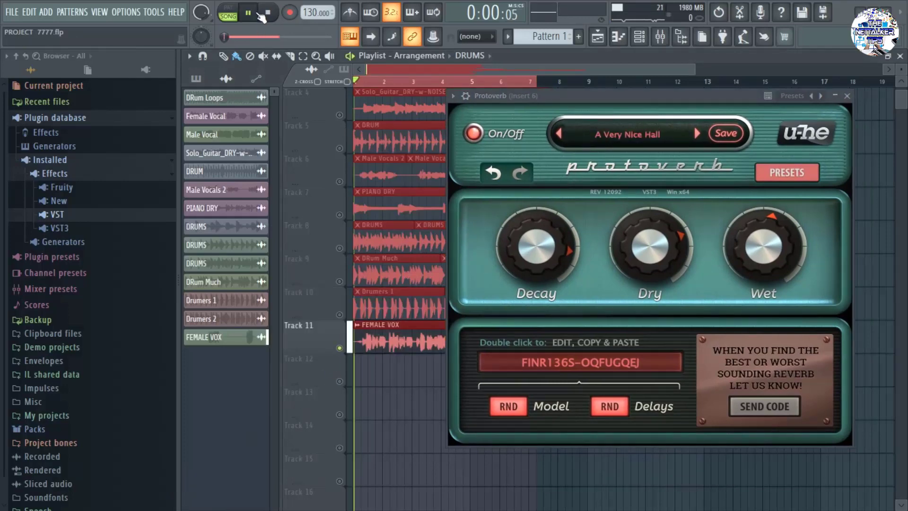
Reposition the Protoverb window, raise its wet level and set dry to 100 while the female vocal plays.
drag(693, 93, 600, 107)
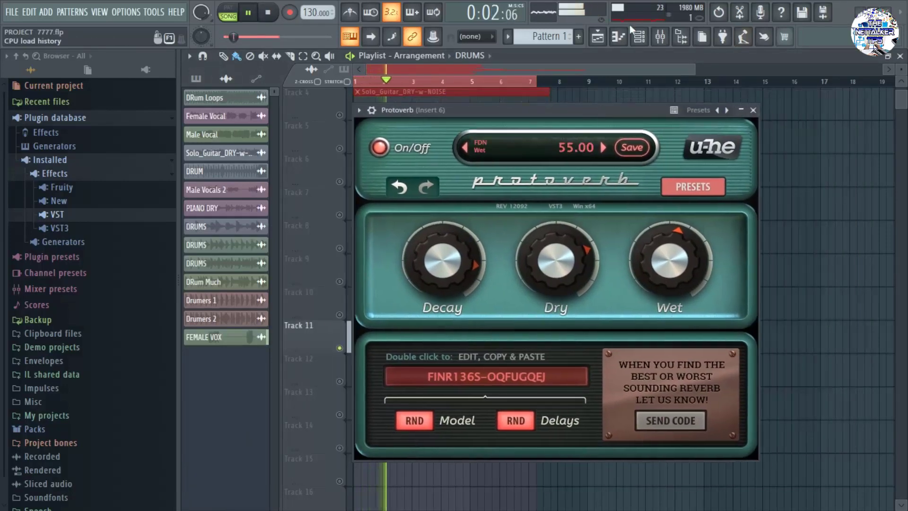
drag(664, 264, 663, 246)
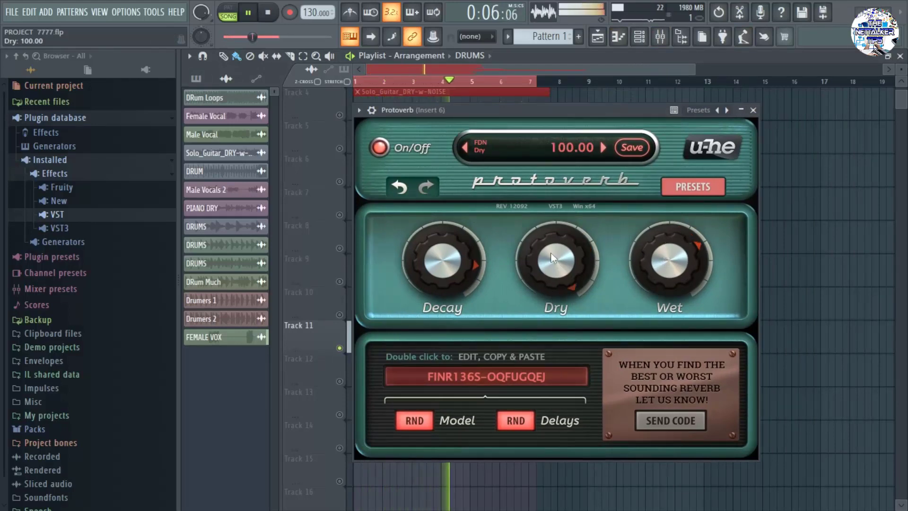
Show the mixer again, reposition the Protoverb window over it and stop playback.
click(663, 39)
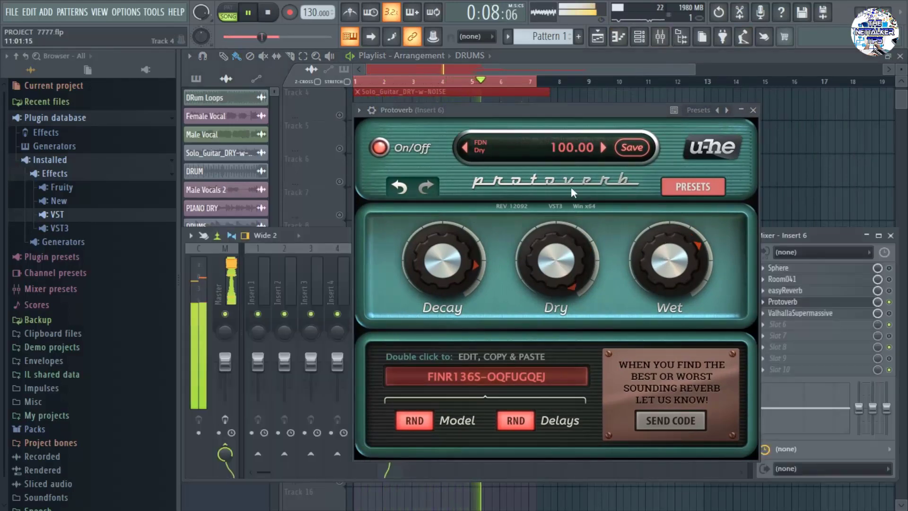
drag(535, 110, 574, 95)
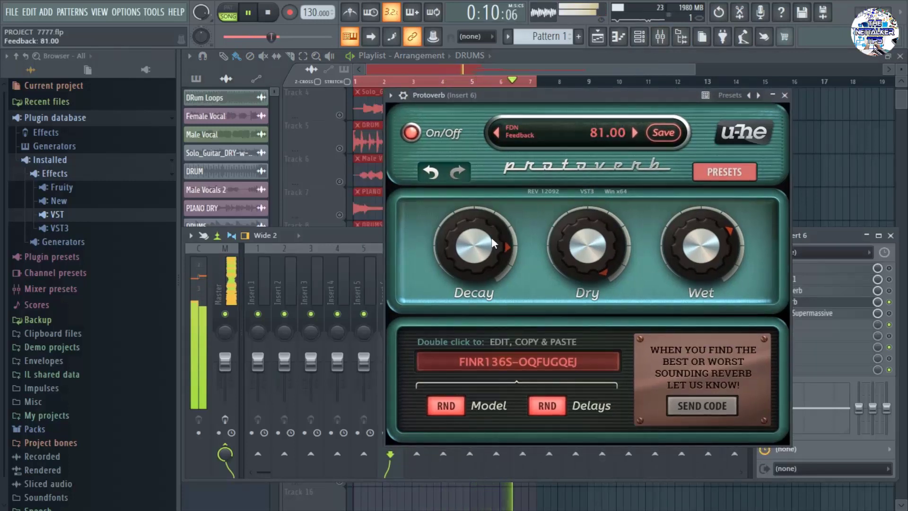
key(space)
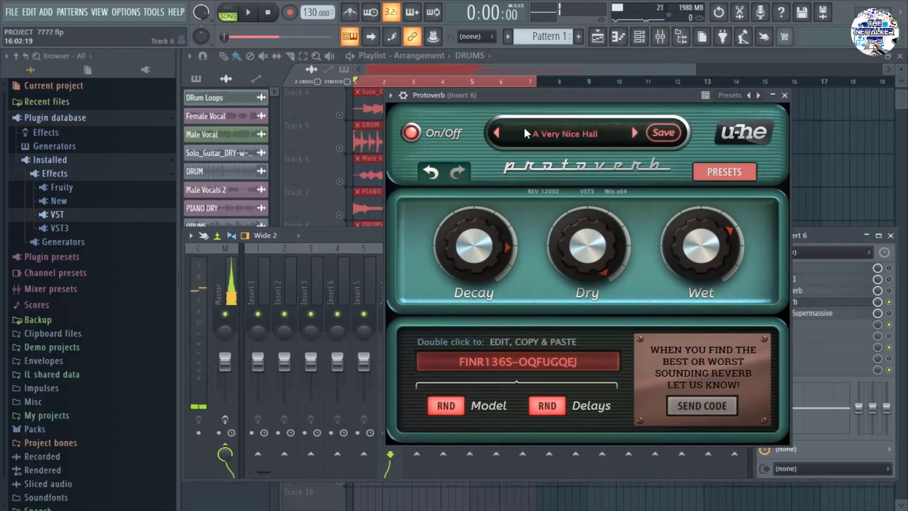
drag(651, 96, 583, 97)
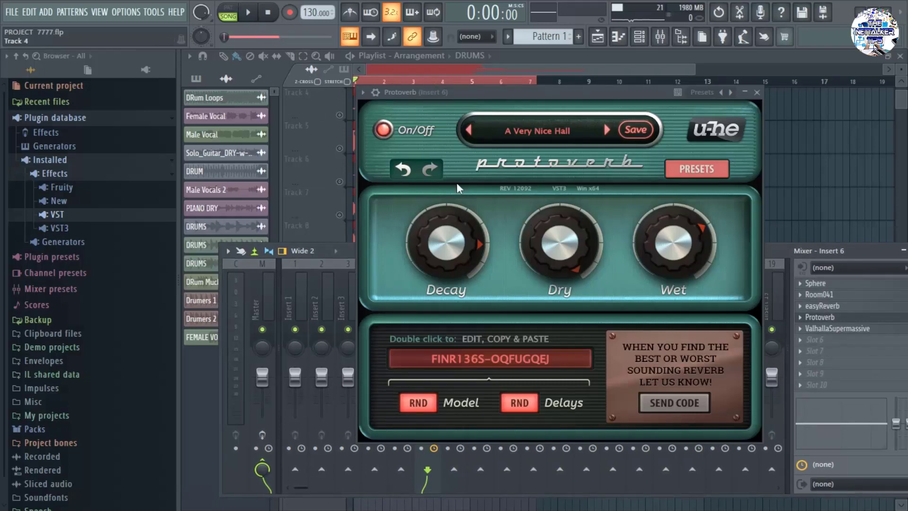
Start playback, set Protoverb's dry to 89 and decay to 93, and reposition its window.
click(252, 14)
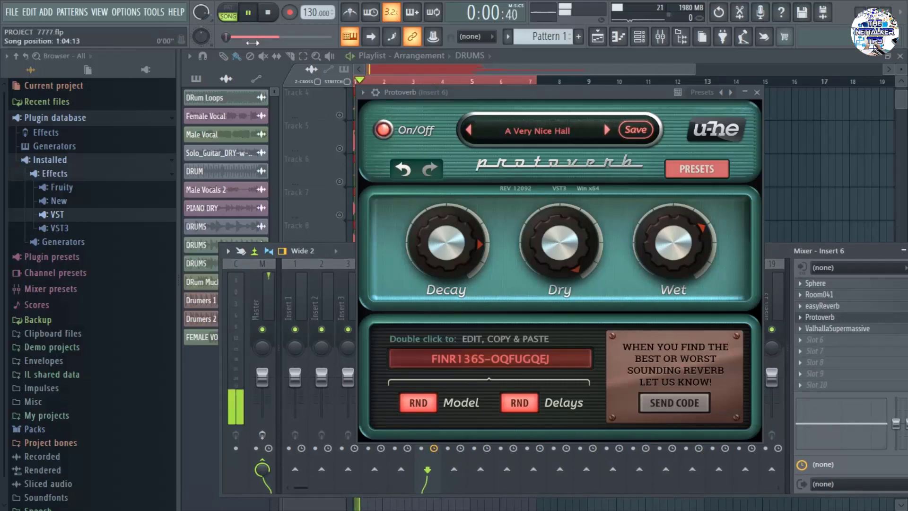
drag(554, 234, 589, 401)
drag(586, 297, 550, 63)
mouse_move(466, 230)
mouse_down()
mouse_move(475, 226)
mouse_move(480, 243)
mouse_move(453, 240)
mouse_move(453, 223)
mouse_up()
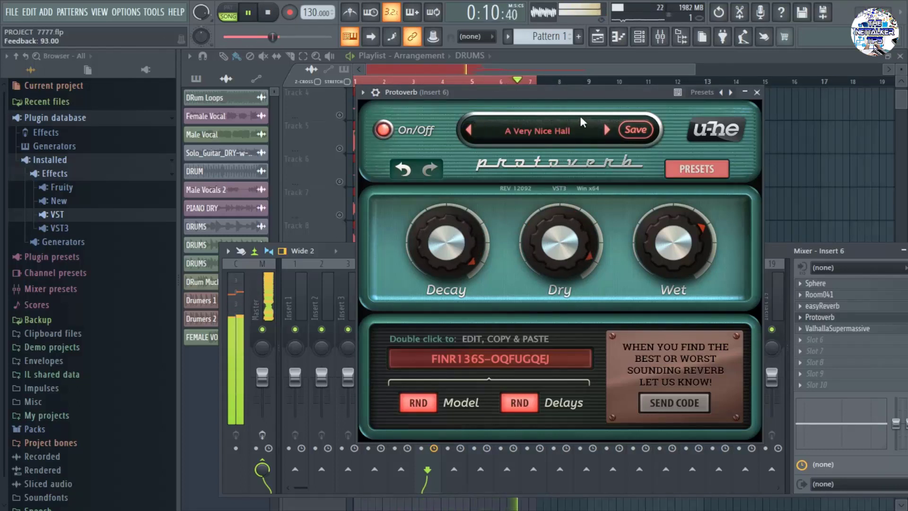
drag(587, 91, 574, 96)
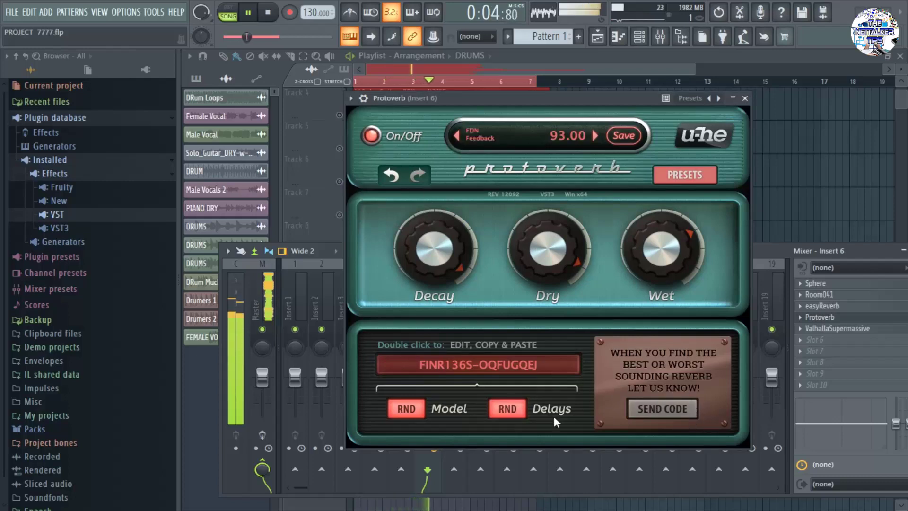
Randomize Protoverb's delays four times while the vocal plays to compare the resulting reverbs.
click(509, 413)
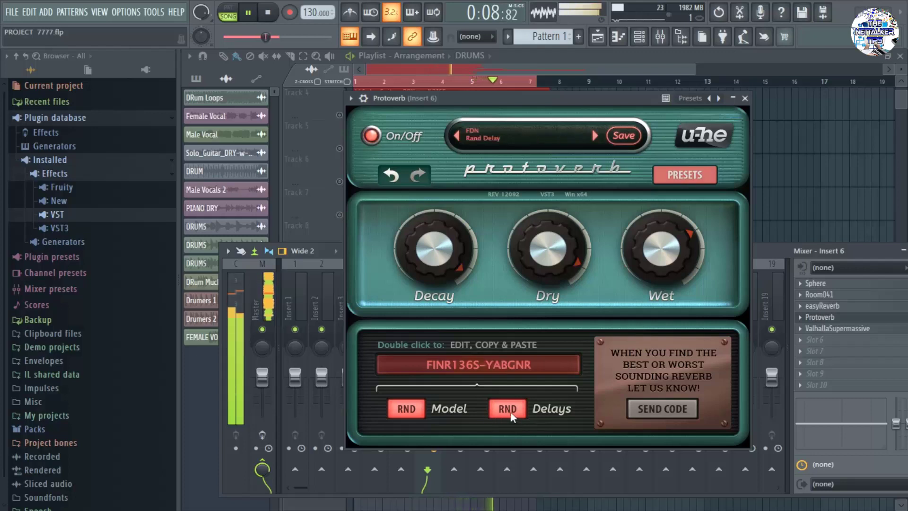
click(511, 411)
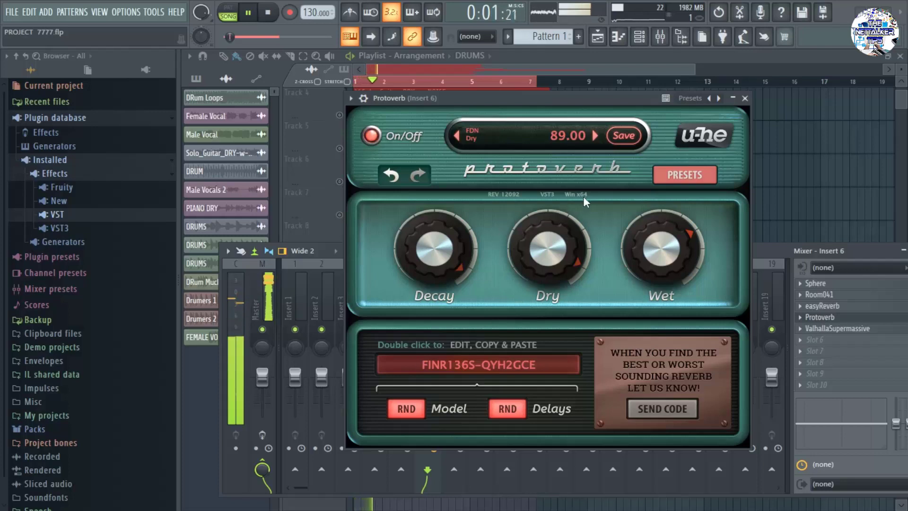
click(507, 411)
click(508, 410)
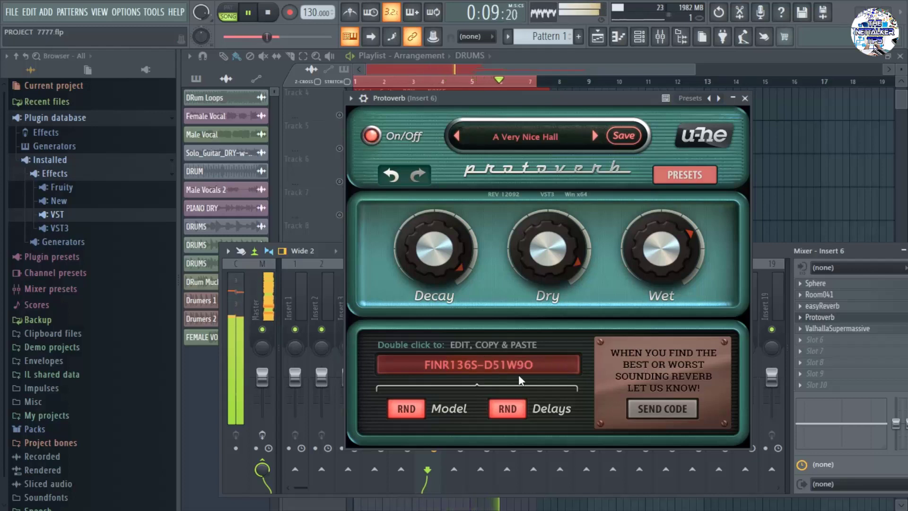
Open Protoverb's reverb code for editing, dismiss the text entry and stop playback.
double_click(523, 361)
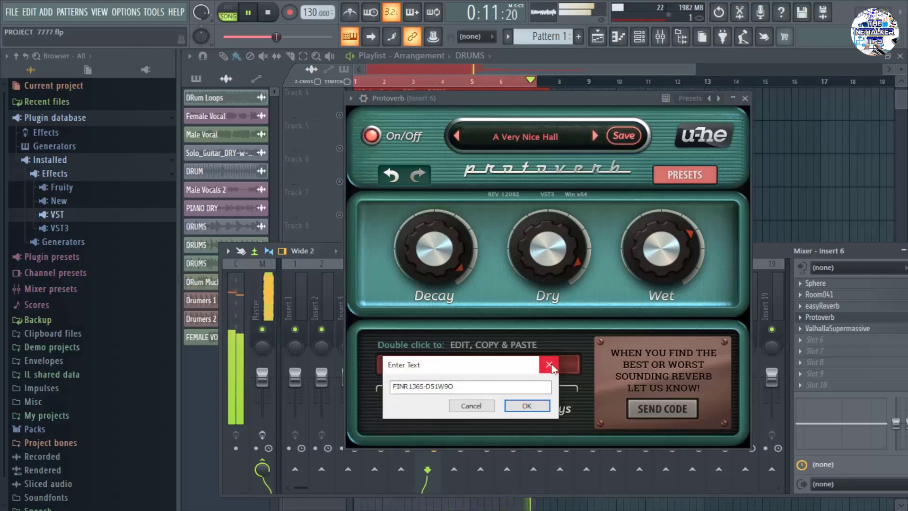
click(551, 365)
key(space)
drag(591, 96, 547, 96)
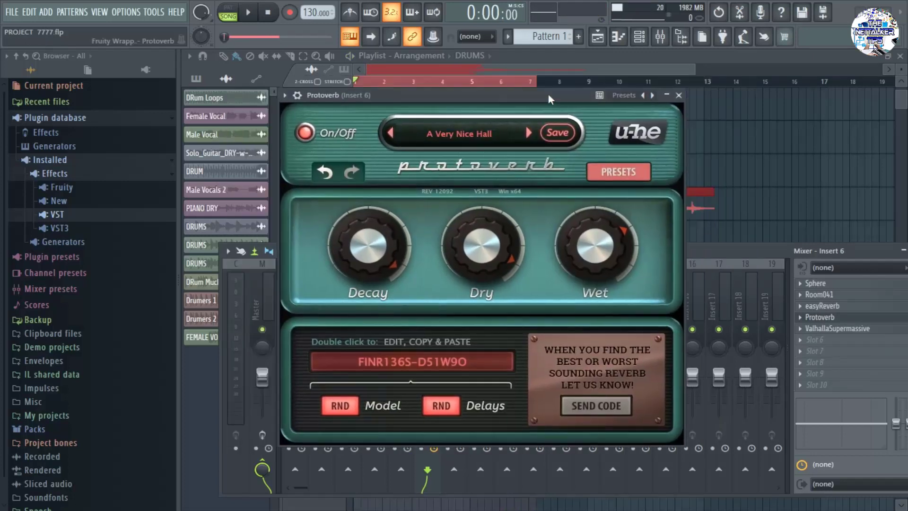
Close Protoverb and open ValhallaSupermassive from Insert 6, arranging its window together with the mixer.
click(679, 95)
drag(721, 248, 682, 234)
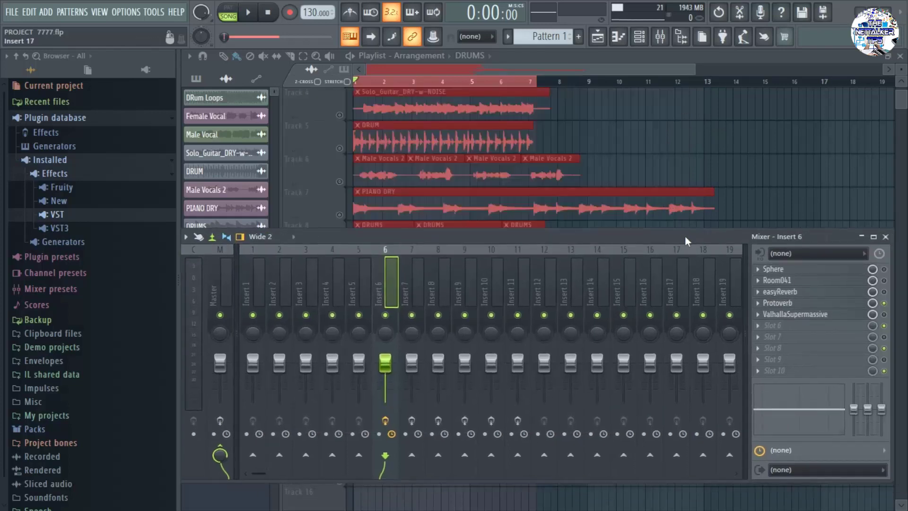
click(817, 314)
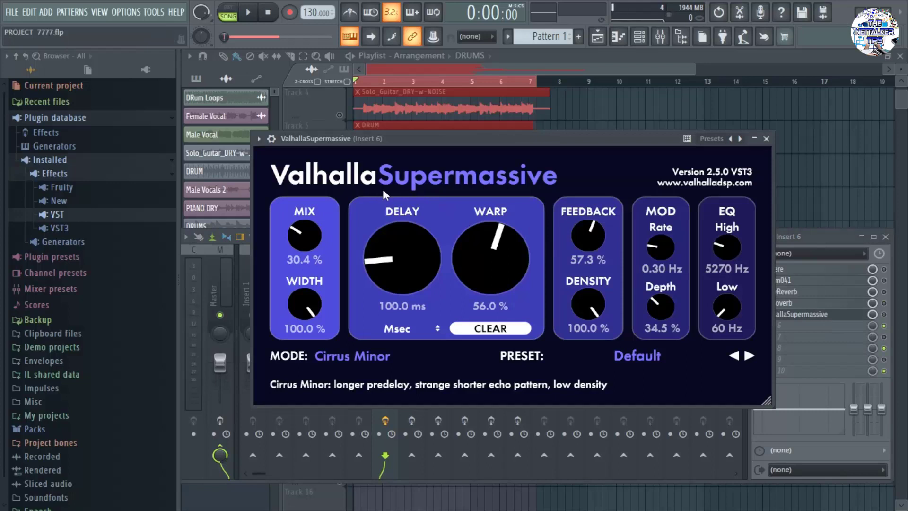
drag(552, 140, 524, 165)
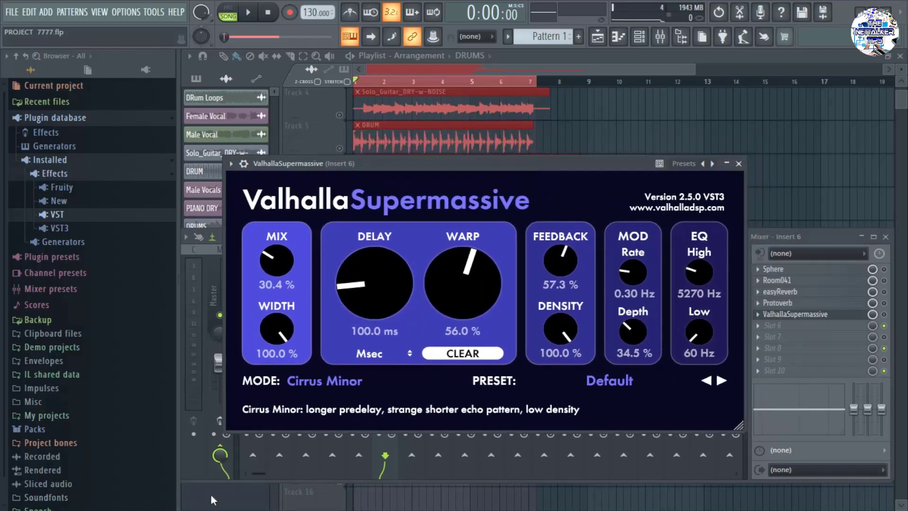
key(F12)
key(F9)
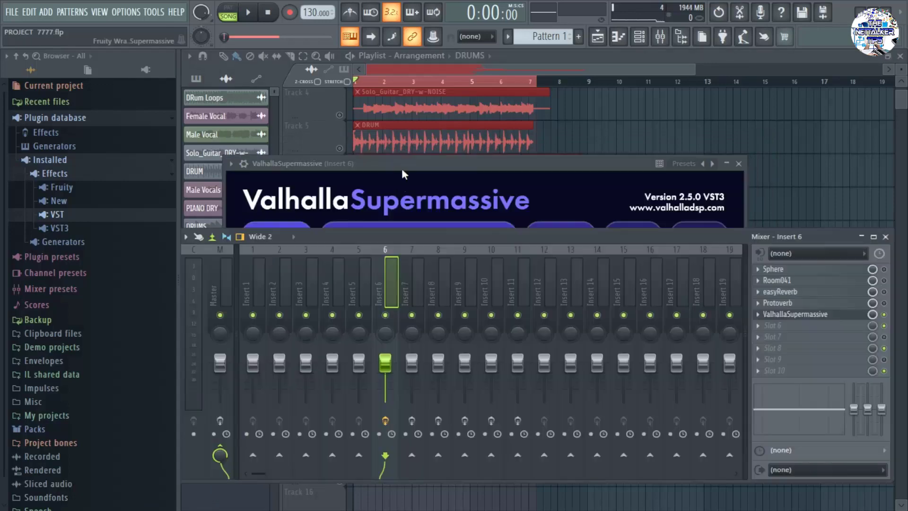
drag(405, 165, 432, 181)
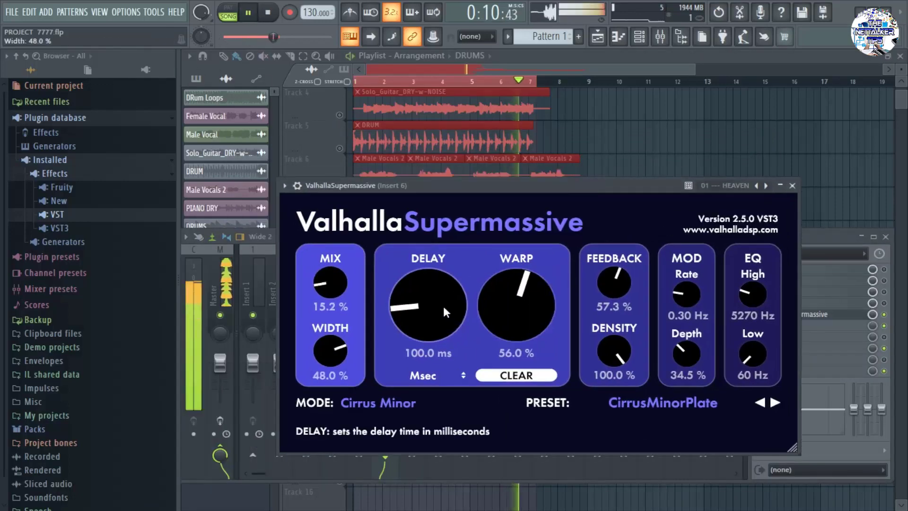
Set ValhallaSupermassive's delay to 64.2 ms, mix to 13.2 % and warp to 65.2 % during playback.
drag(443, 305, 421, 311)
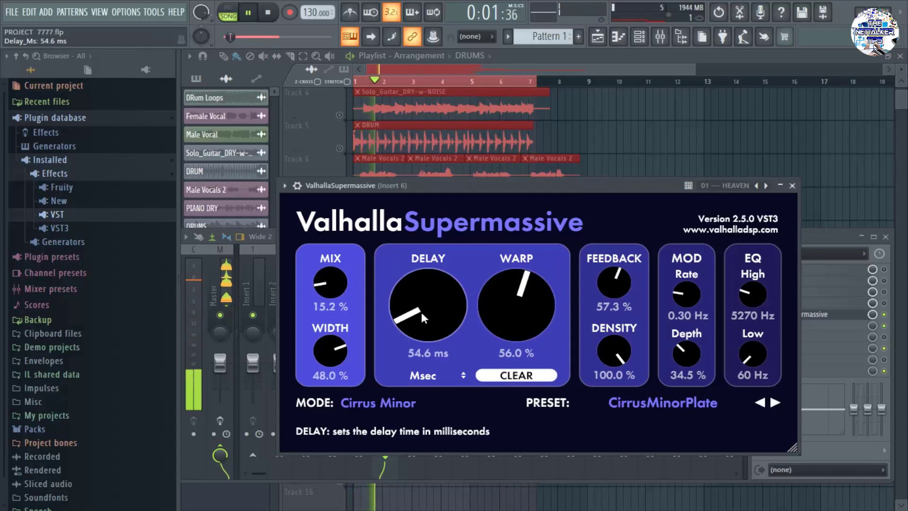
drag(325, 285, 365, 297)
drag(426, 312, 426, 300)
drag(514, 316, 509, 290)
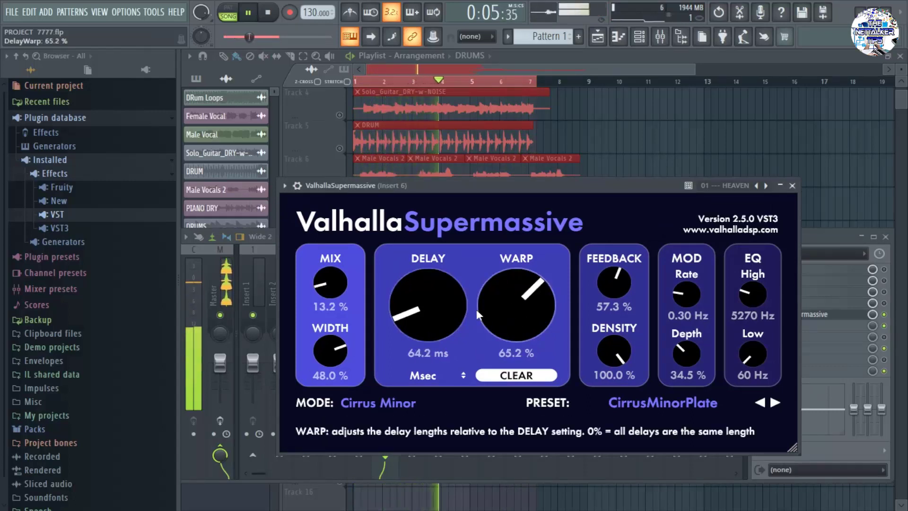
Set the mix to 27.6 % and the delay to 35.4 ms, and move the ValhallaSupermassive window slightly up.
drag(426, 308, 426, 297)
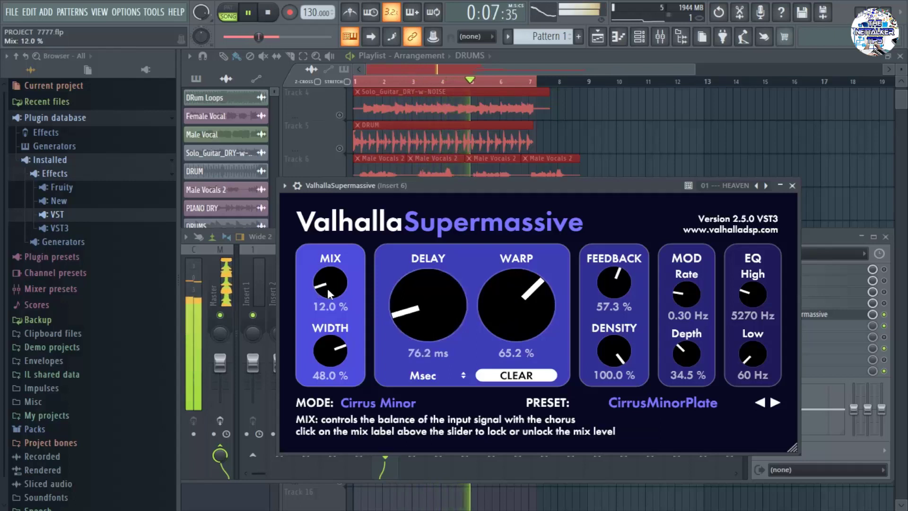
drag(328, 288, 331, 261)
mouse_move(422, 310)
mouse_down()
mouse_move(422, 282)
mouse_move(427, 325)
mouse_up()
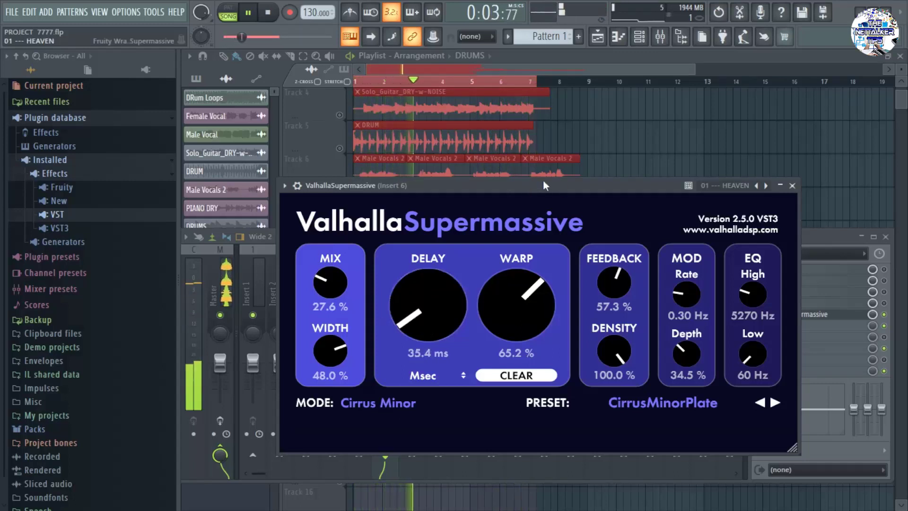
drag(543, 182, 543, 163)
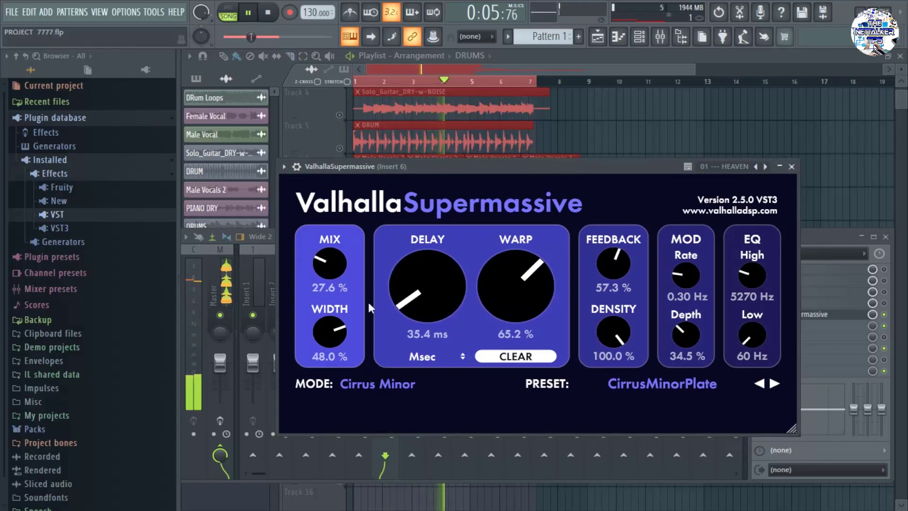
Set the mix to 31.6 %, the delay to 78.6 ms and the stereo width to 57.6 %.
drag(322, 258, 322, 254)
drag(427, 296, 424, 284)
drag(327, 331, 325, 325)
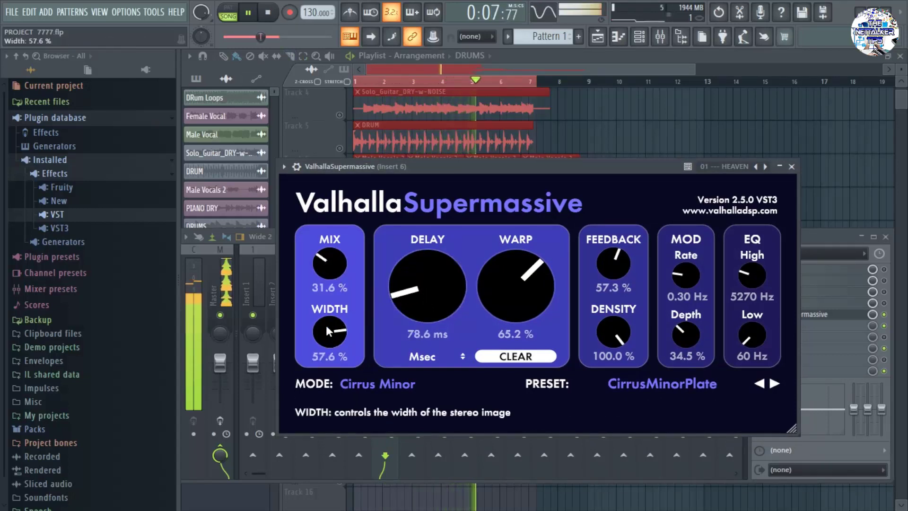
Set the warp to 73.2 %, the feedback to 38.5 % and the mix to 21.6 %.
drag(530, 289, 531, 283)
drag(609, 275, 610, 291)
drag(323, 255, 328, 265)
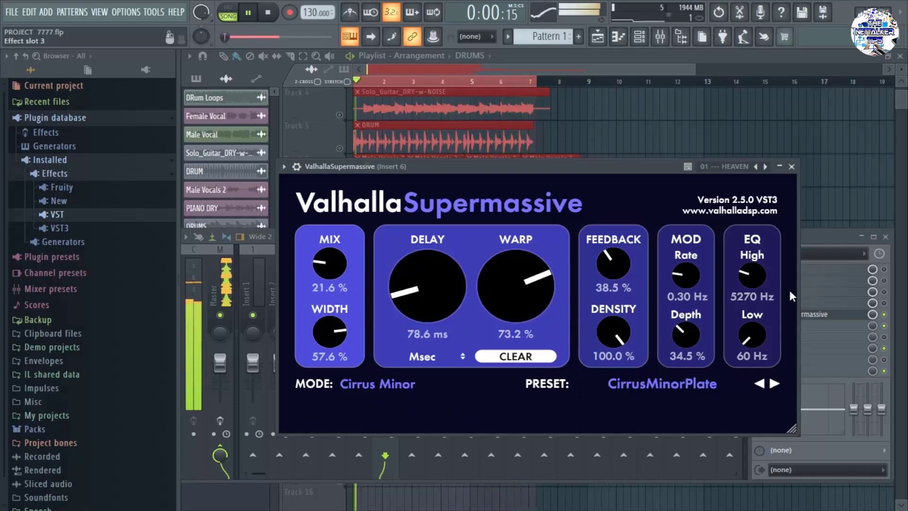
Set the EQ high to 6380 Hz, EQ low to 50 Hz and modulation depth to 61.7 %, and reposition the plugin window.
mouse_move(753, 278)
mouse_down()
mouse_move(751, 268)
mouse_move(756, 286)
mouse_move(756, 263)
mouse_up()
mouse_move(752, 335)
mouse_down()
mouse_move(756, 359)
mouse_move(751, 332)
mouse_up()
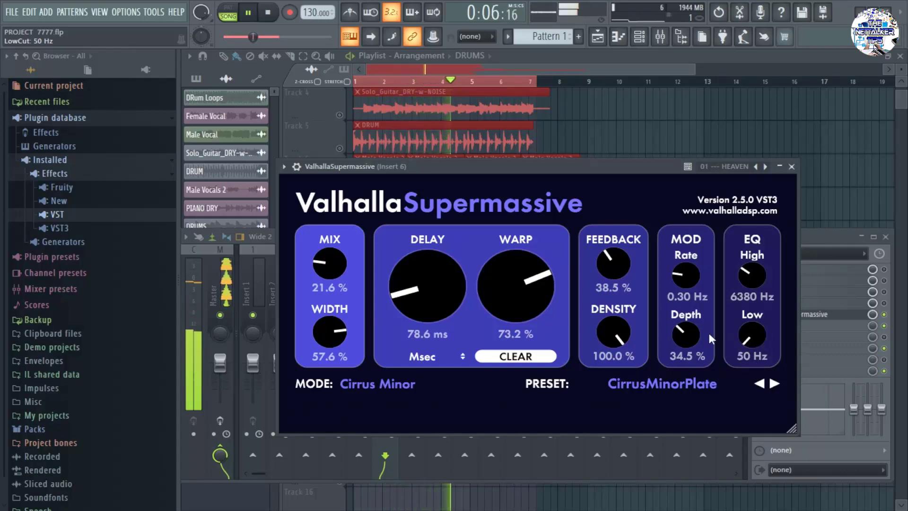
drag(683, 330, 683, 257)
drag(609, 170, 583, 171)
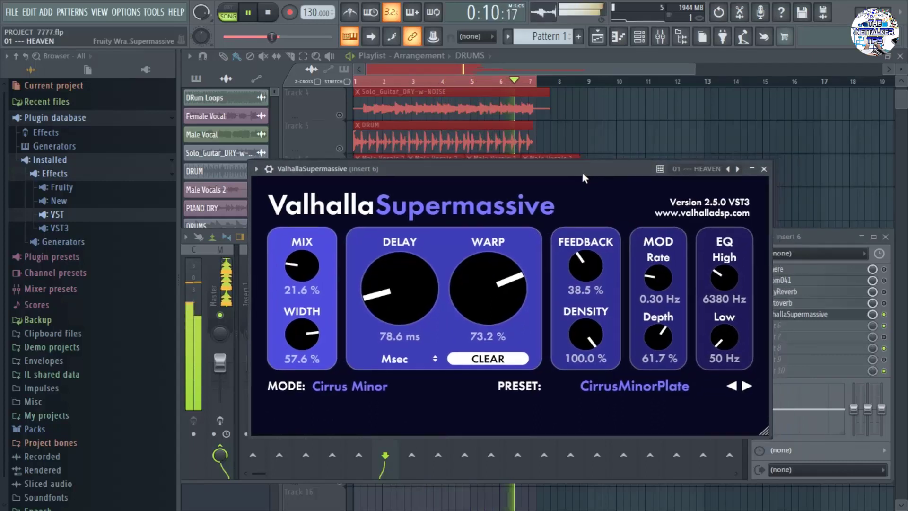
Stop playback, bring the playlist forward to show the FEMALE VOX track, and start playing it.
click(276, 19)
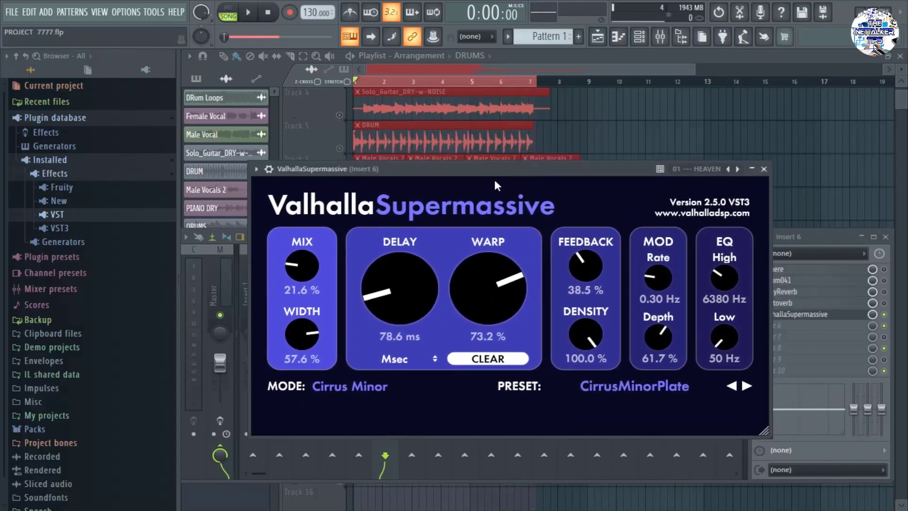
drag(495, 170, 522, 176)
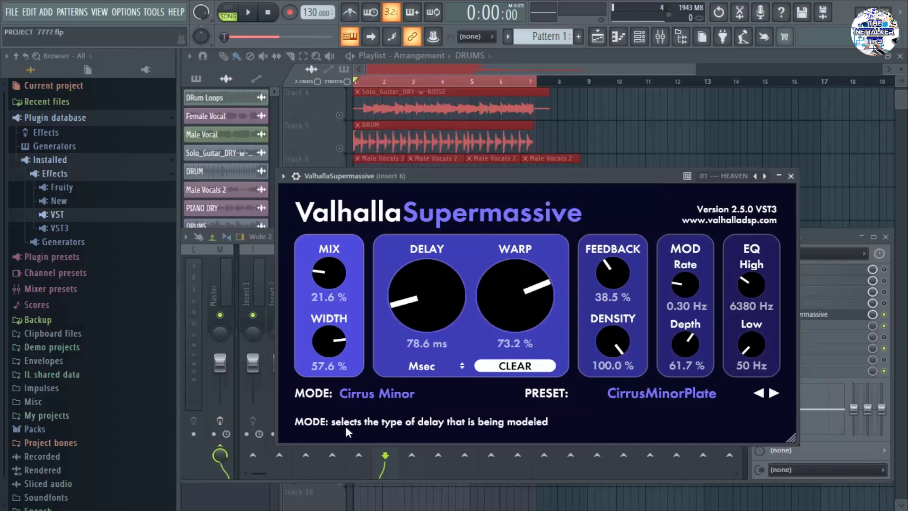
click(235, 490)
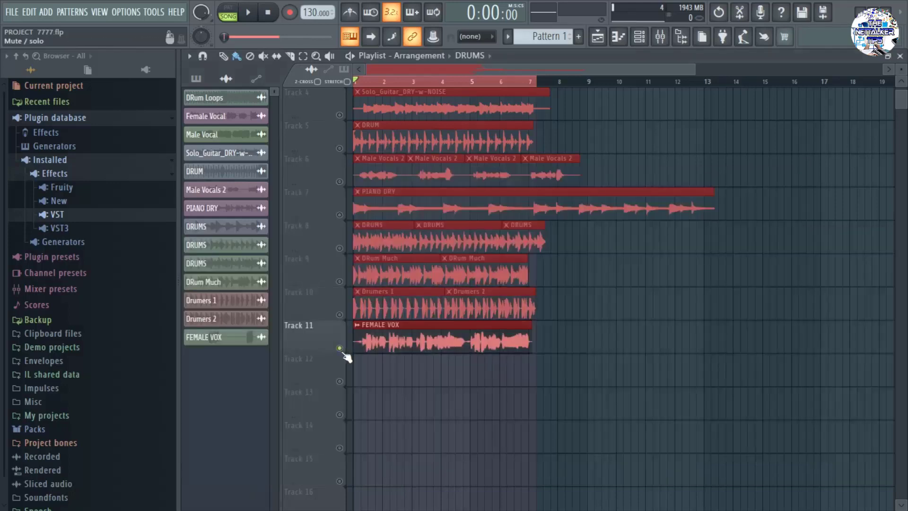
click(248, 13)
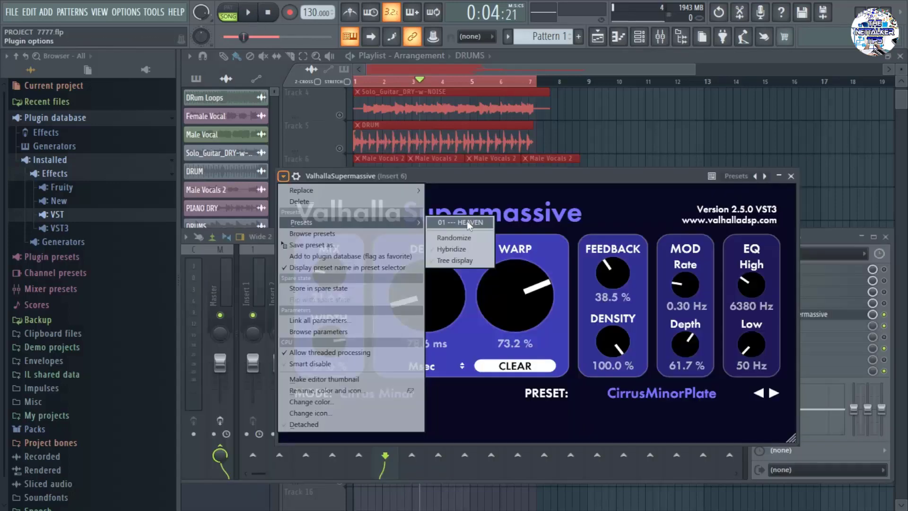
Load the 01 --- HEAVEN preset in ValhallaSupermassive, reposition its window and briefly play the vocal through it.
click(467, 221)
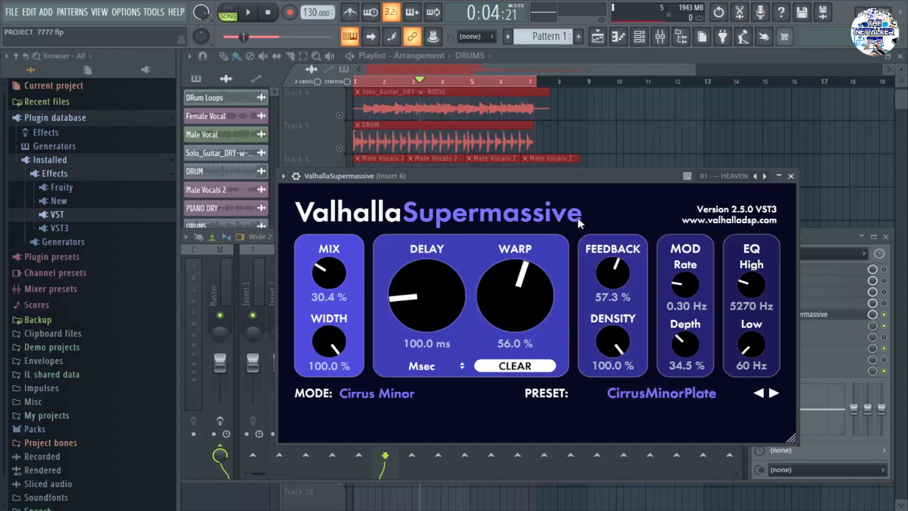
drag(555, 172, 521, 156)
click(251, 14)
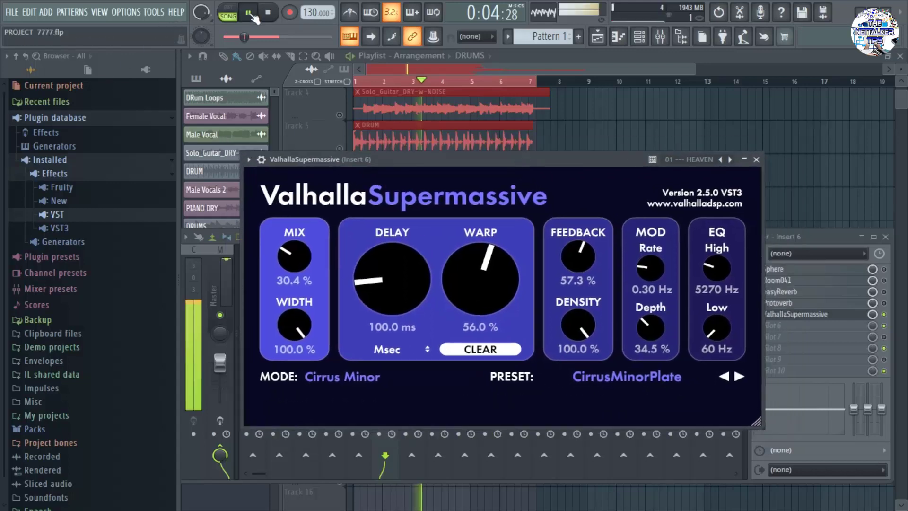
click(250, 14)
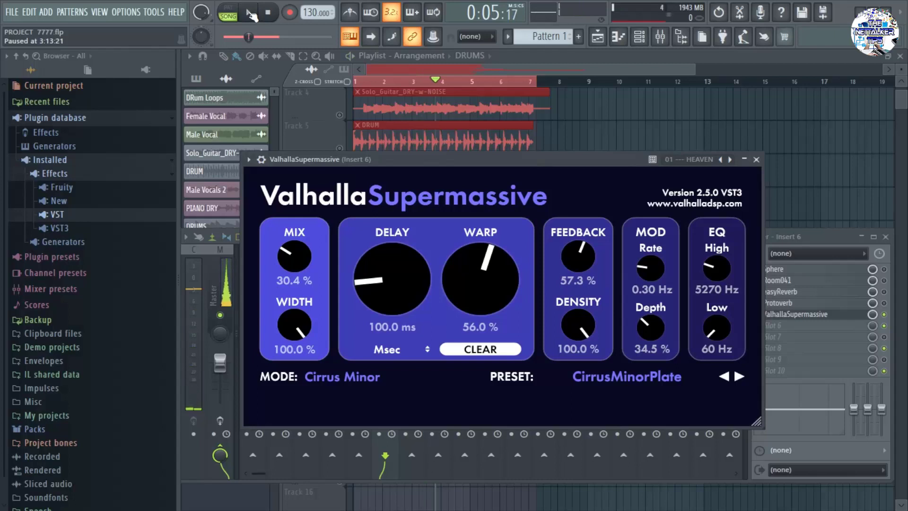
Resume playback, reposition the ValhallaSupermassive window and set its delay to 121.8 ms.
click(250, 13)
drag(547, 163, 533, 173)
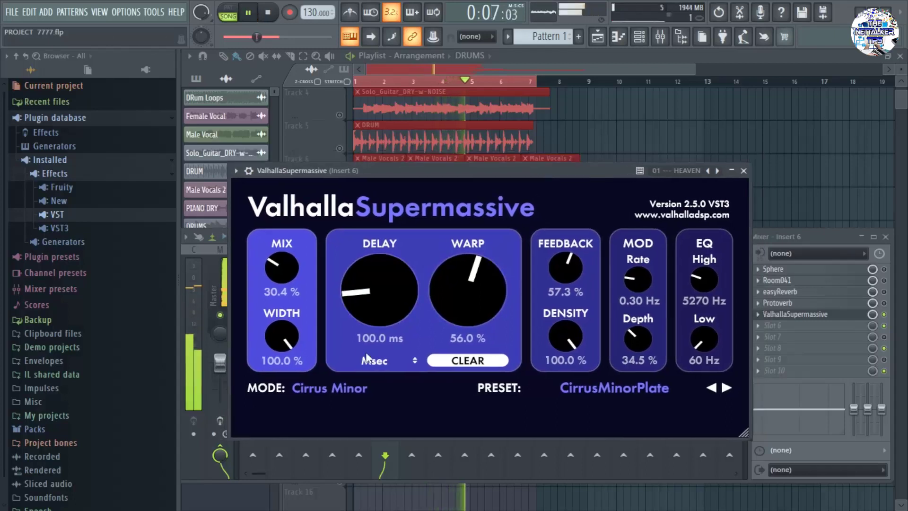
drag(369, 299, 369, 296)
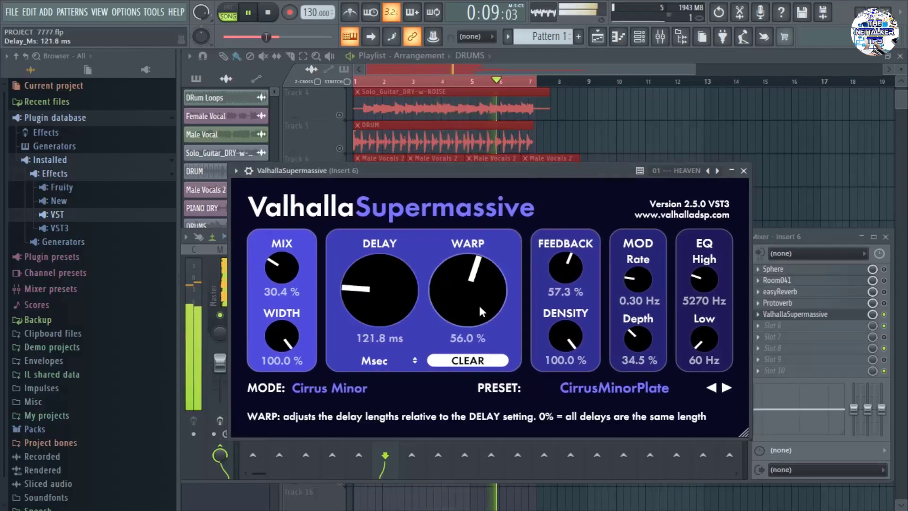
Set the warp to 59.6 % and load the CirrusMinorPlate preset from the A-Small group of Valhalla's REVERBS presets.
mouse_move(470, 306)
mouse_down()
mouse_move(470, 287)
mouse_move(469, 295)
mouse_up()
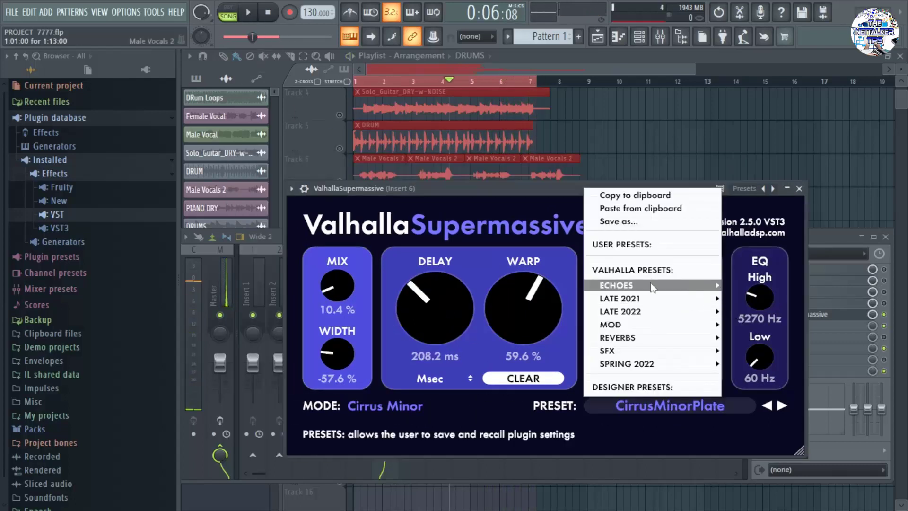
mouse_move(640, 284)
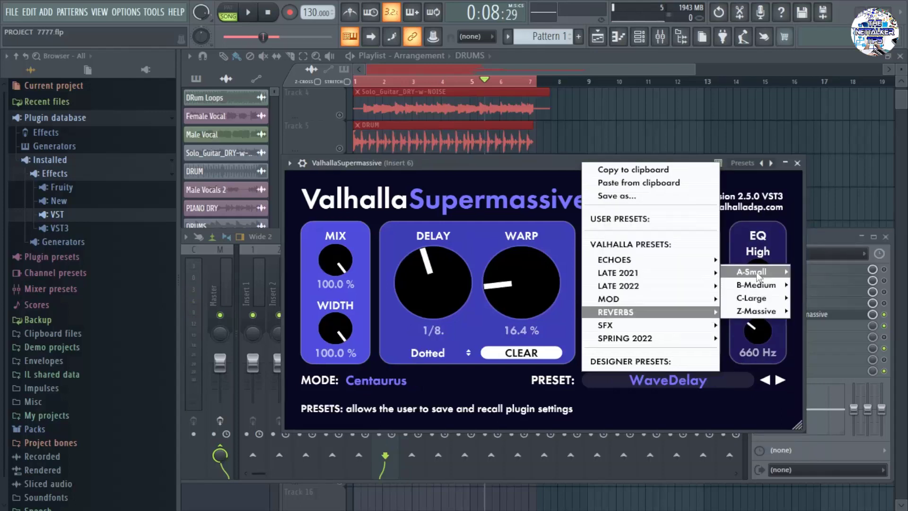
mouse_move(765, 274)
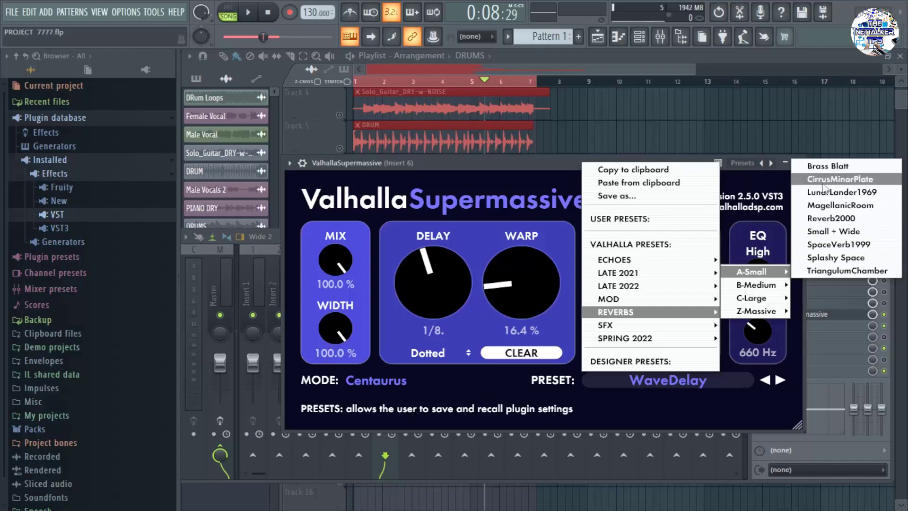
click(858, 180)
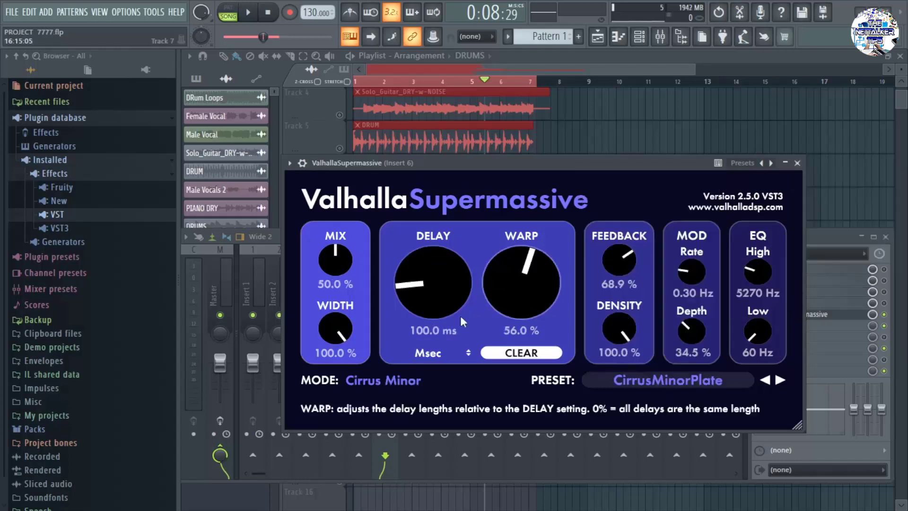
Start playback and set the mix to 14.8 %, the delay to 78.6 ms and the warp to 43.2 %.
click(254, 10)
drag(337, 260, 379, 307)
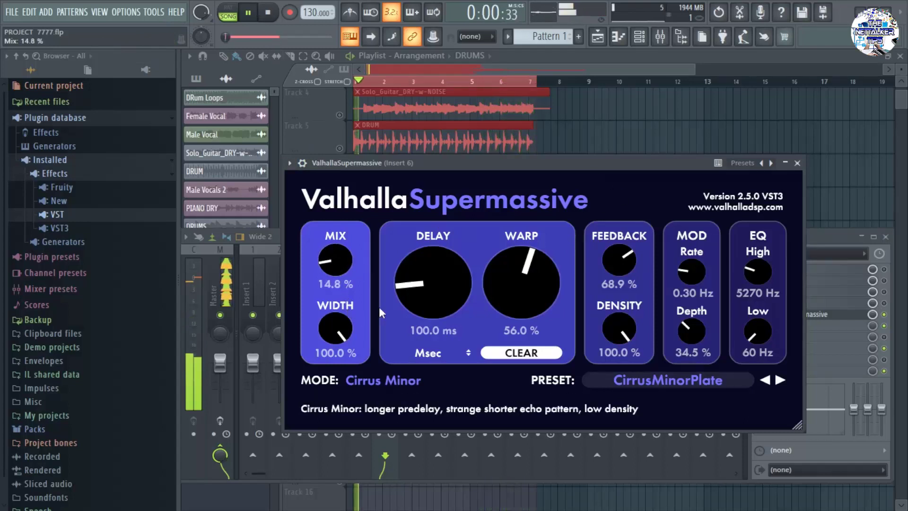
drag(440, 296, 441, 306)
drag(510, 293, 512, 303)
drag(445, 297, 437, 290)
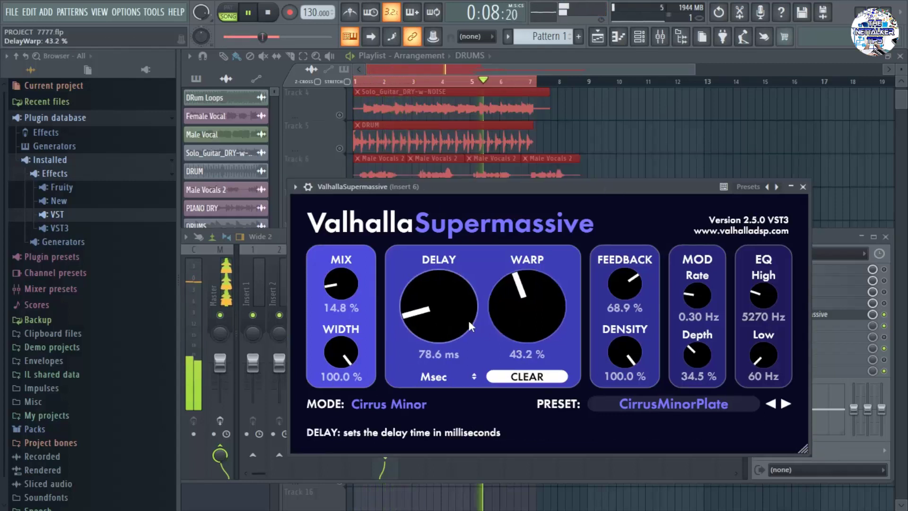
Vary the delay and warp while the audio plays, ending at a delay of 88.2 ms and a warp of 76.4 %.
drag(470, 324, 425, 329)
drag(512, 300, 519, 263)
drag(524, 314, 520, 337)
mouse_move(431, 317)
mouse_down()
mouse_move(430, 296)
mouse_move(447, 318)
mouse_up()
drag(518, 324, 516, 303)
Stop playback and reposition the ValhallaSupermassive window over the playlist and mixer.
drag(572, 183, 525, 154)
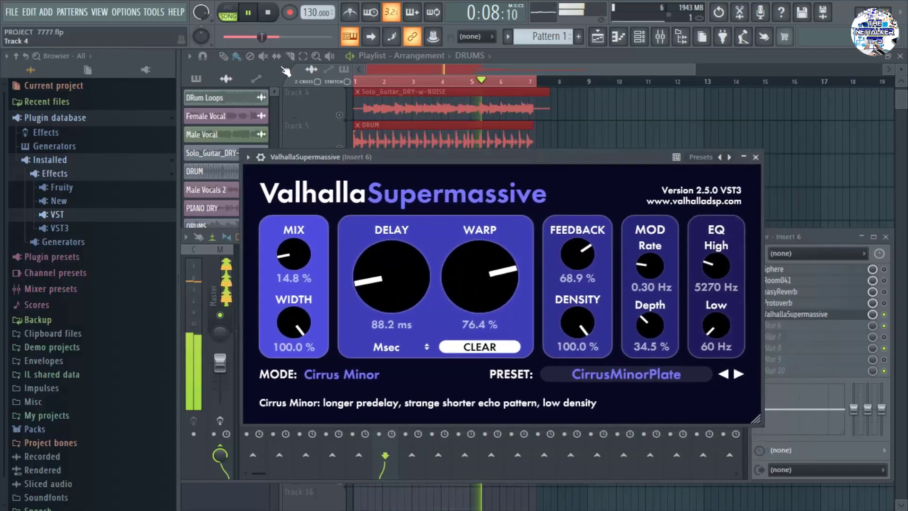
click(271, 13)
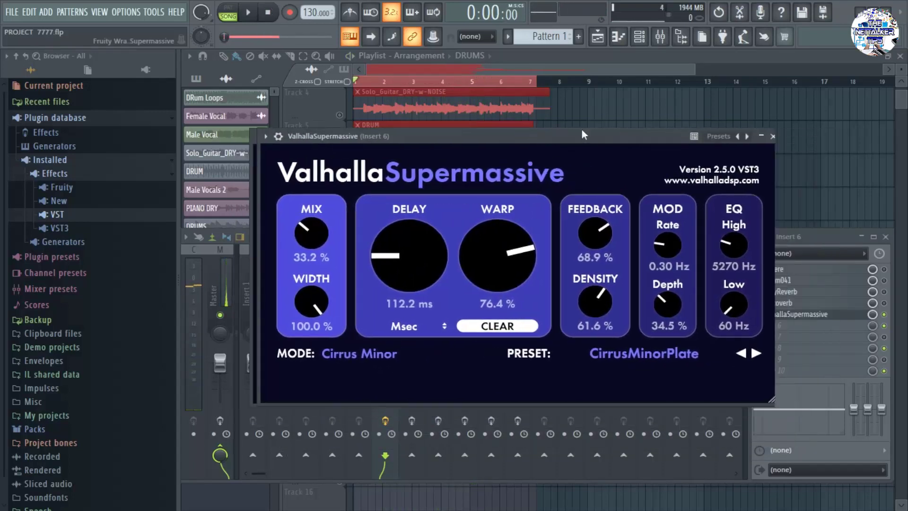
mouse_move(582, 131)
mouse_down()
mouse_move(564, 120)
mouse_move(575, 137)
mouse_move(569, 112)
mouse_move(613, 123)
mouse_move(516, 127)
mouse_move(551, 112)
mouse_move(581, 137)
mouse_up()
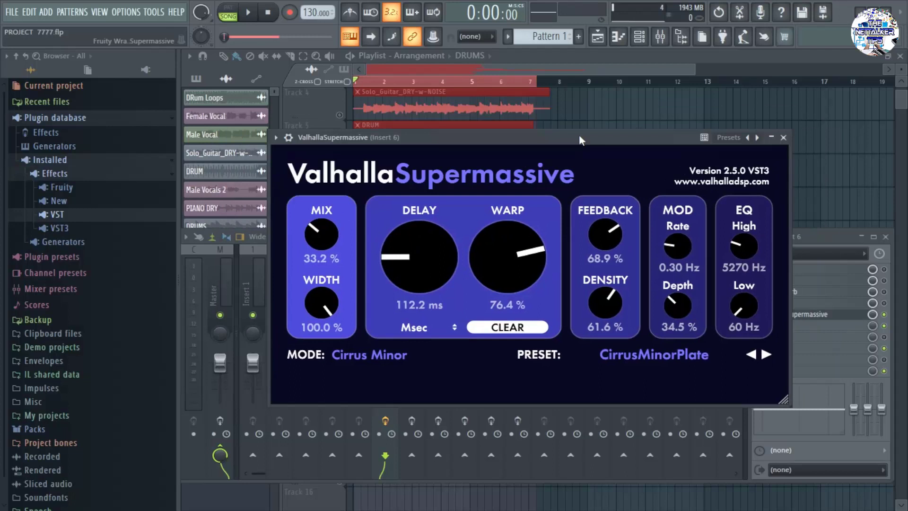